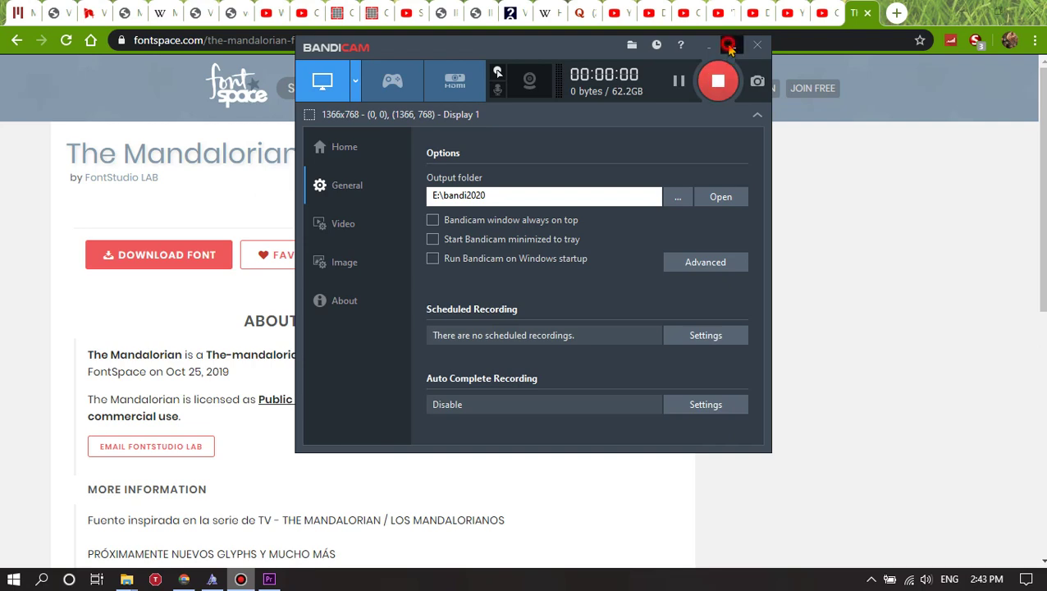
# Start the screen recording, browse The Mandalorian Font page on FontSpace, then return to Premiere Pro.
pyautogui.click(732, 46)
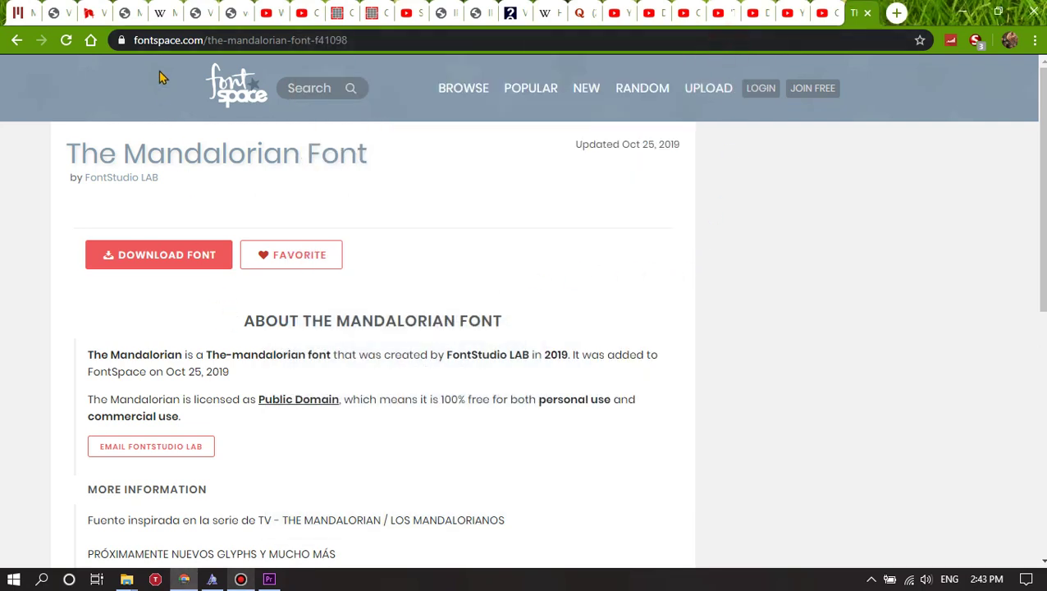
pyautogui.click(201, 40)
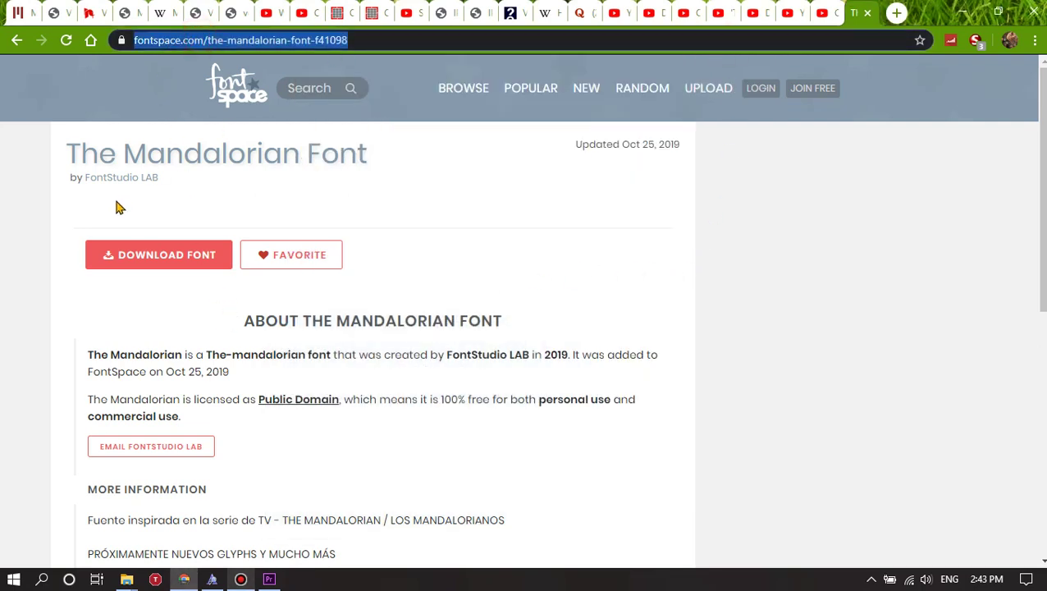
pyautogui.scroll(-5, 107, 213)
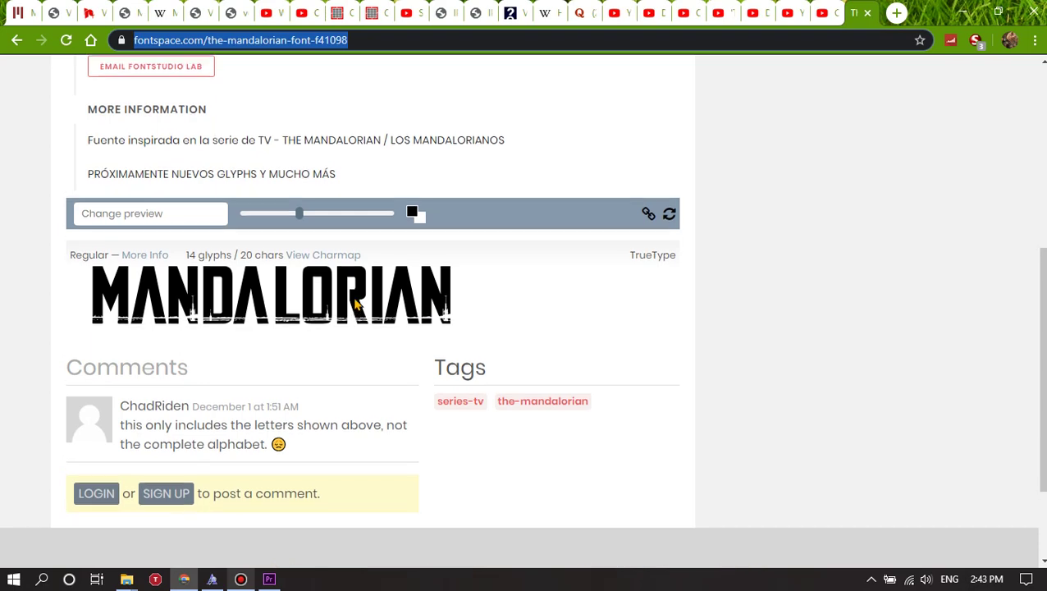
pyautogui.scroll(3, 356, 305)
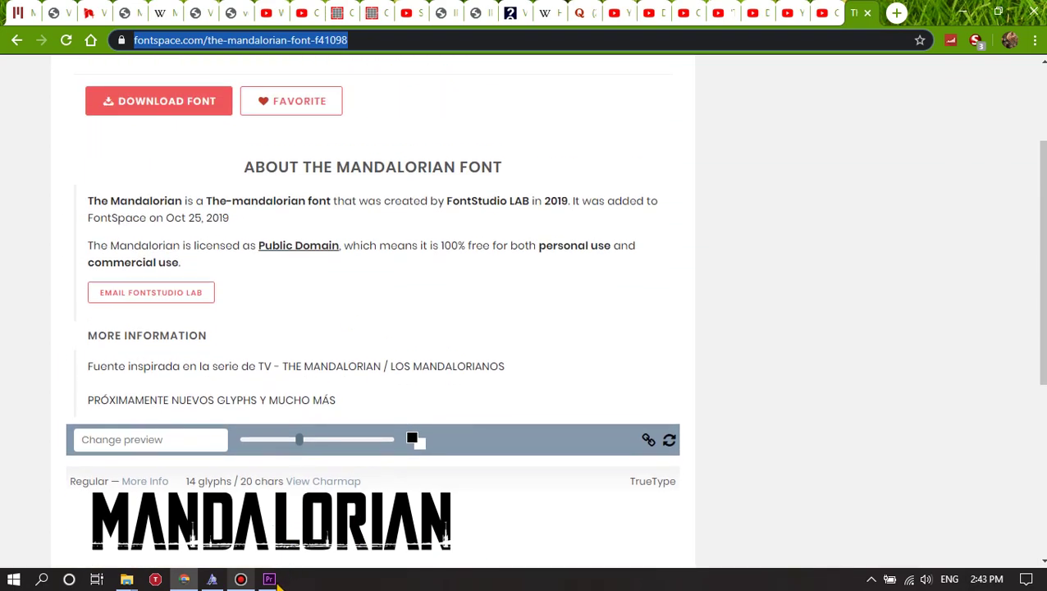
pyautogui.click(271, 580)
# Place mandalorianfigureheader.jpg on V1 and draw an empty text box across the frame on V2.
pyautogui.moveTo(62, 464); pyautogui.dragTo(586, 473)
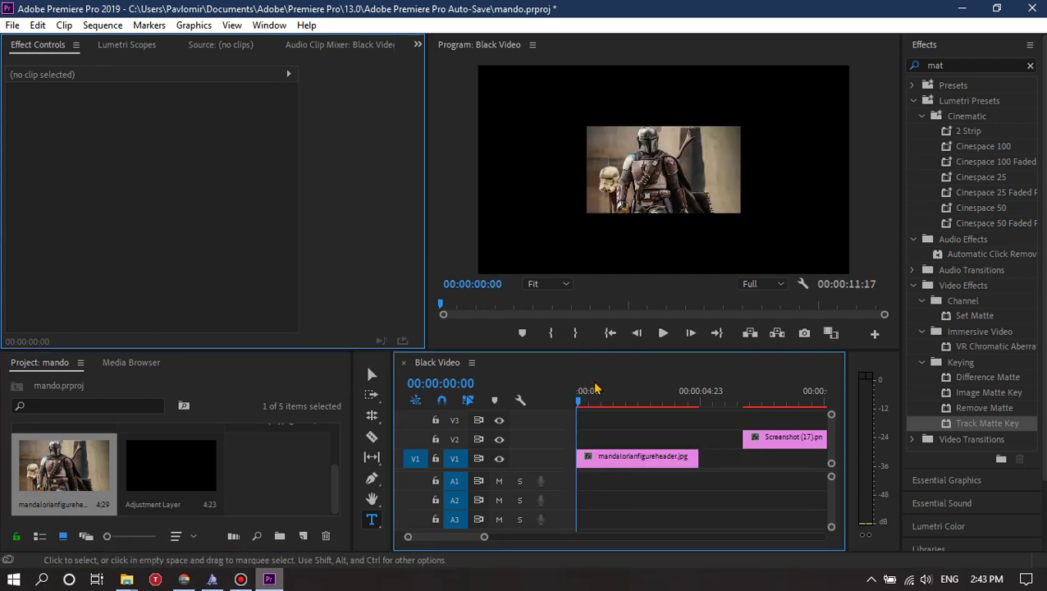
pyautogui.moveTo(335, 491); pyautogui.dragTo(339, 447)
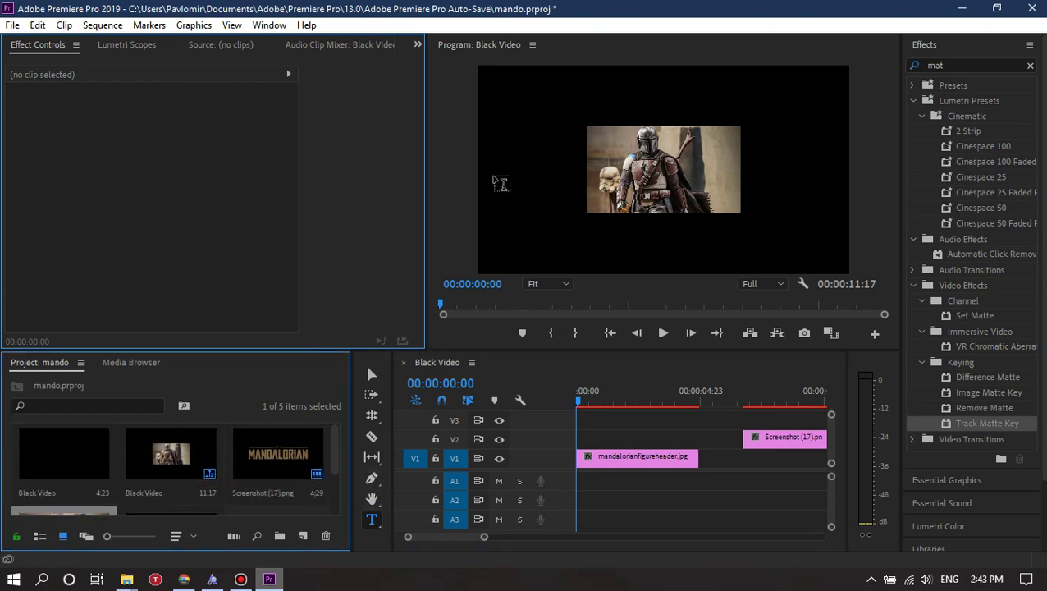
pyautogui.moveTo(481, 95); pyautogui.dragTo(853, 221)
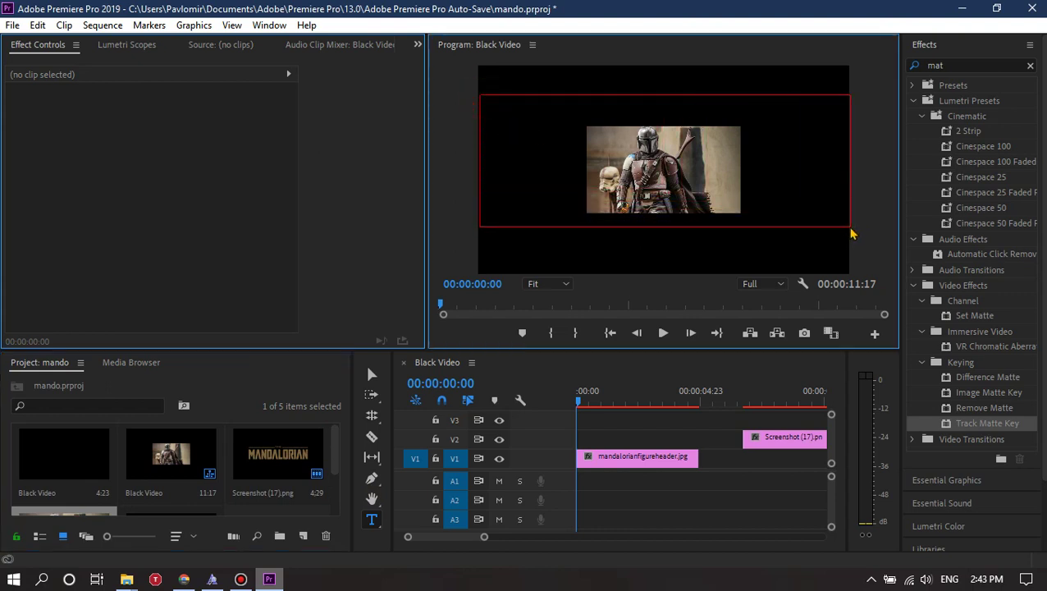
pyautogui.moveTo(853, 225); pyautogui.dragTo(849, 235)
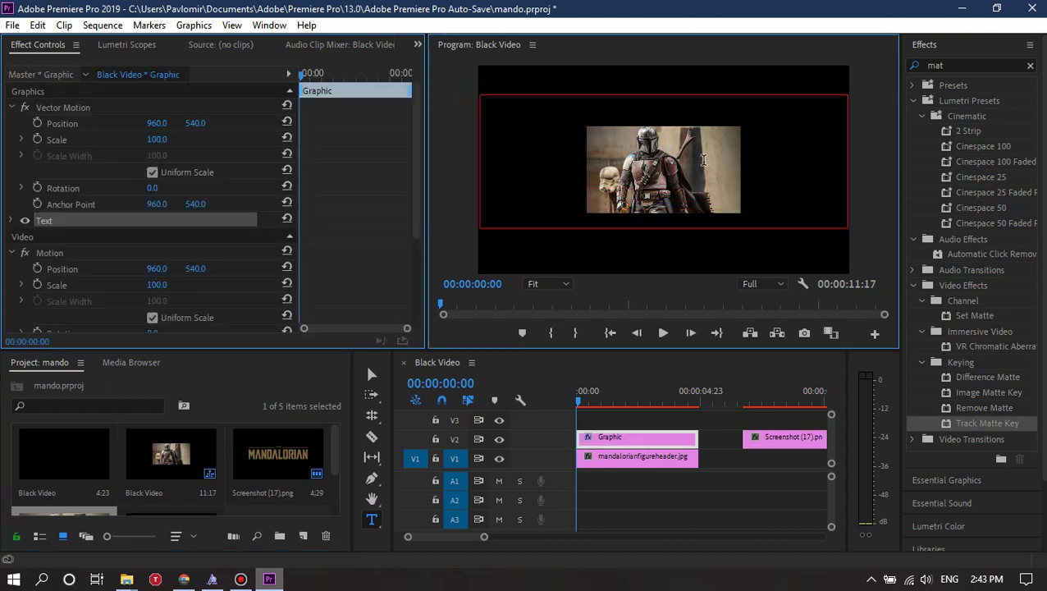
pyautogui.click(269, 24)
# Switch to the Graphics workspace and keep The Mandalorian as the text font.
pyautogui.moveTo(464, 38)
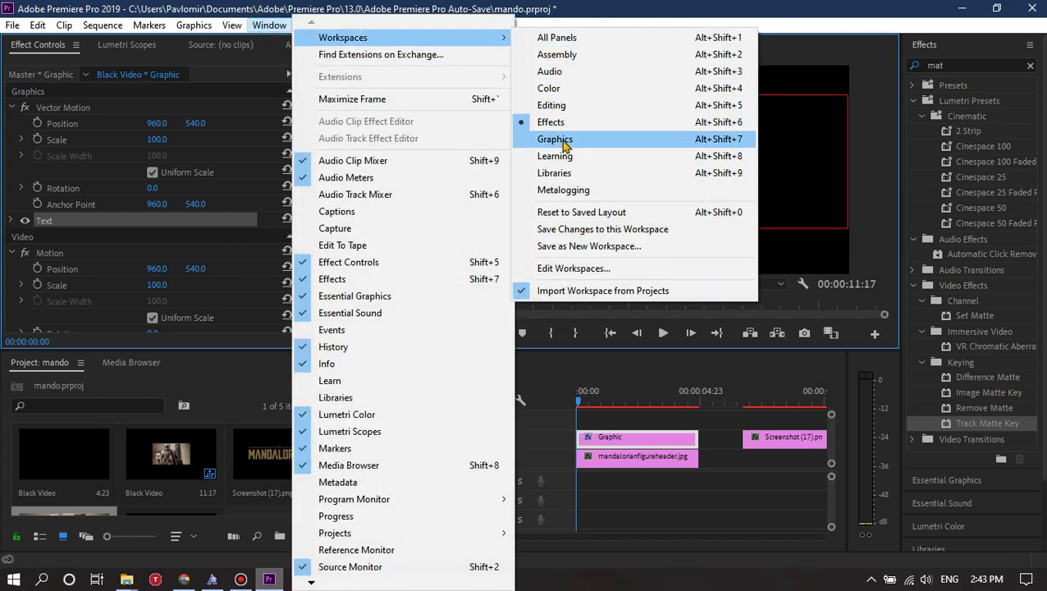
pyautogui.click(563, 140)
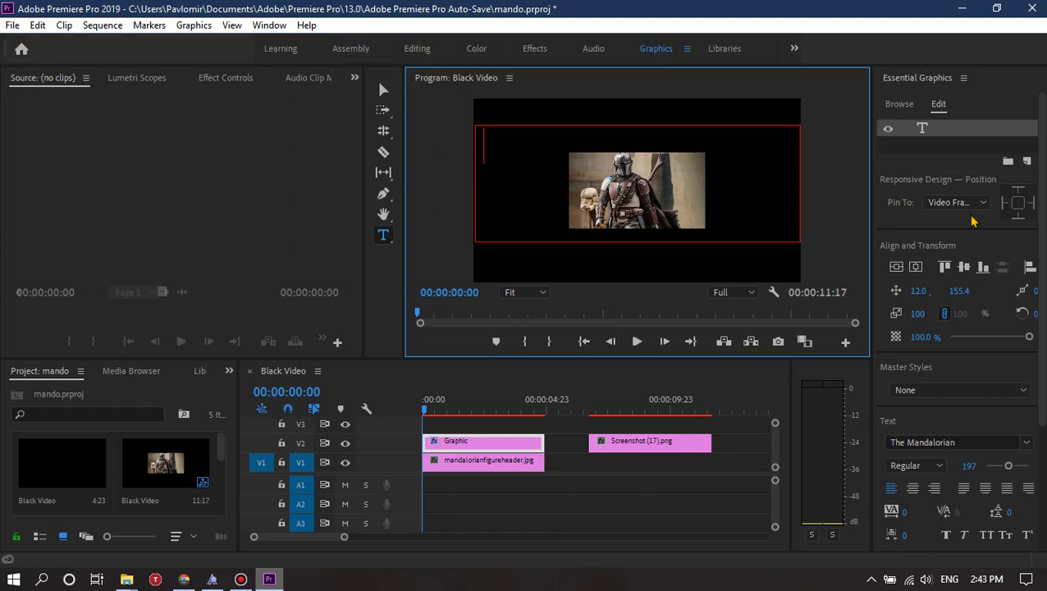
pyautogui.moveTo(1041, 327); pyautogui.dragTo(1036, 437)
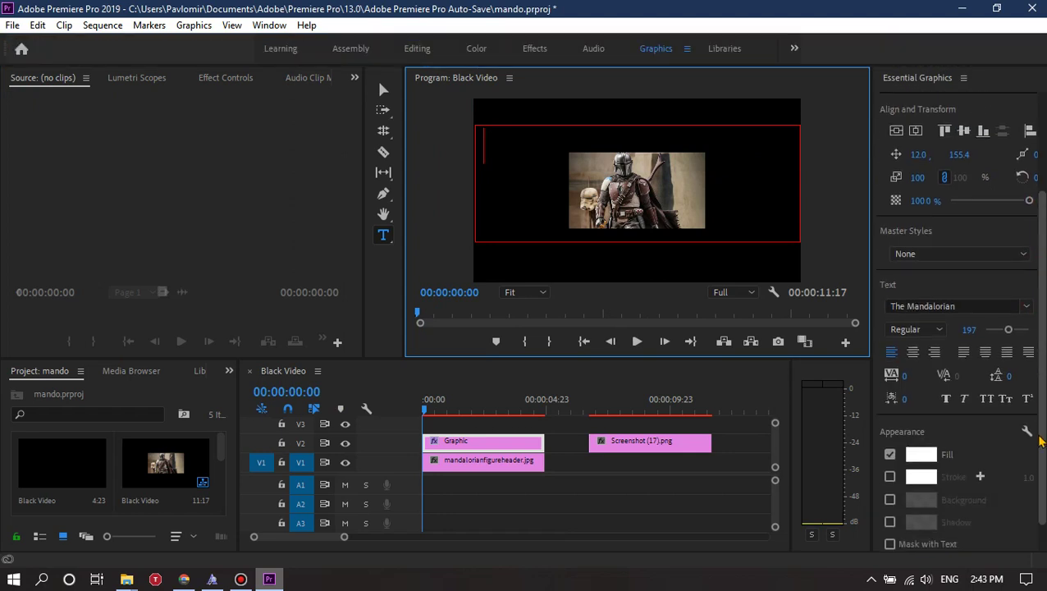
pyautogui.click(972, 292)
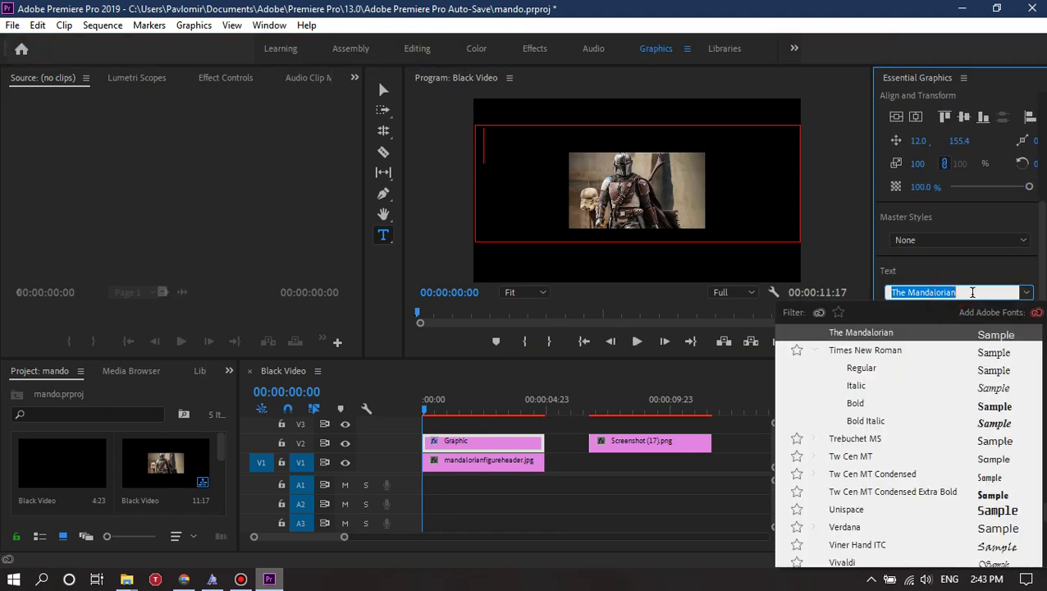
pyautogui.click(1001, 283)
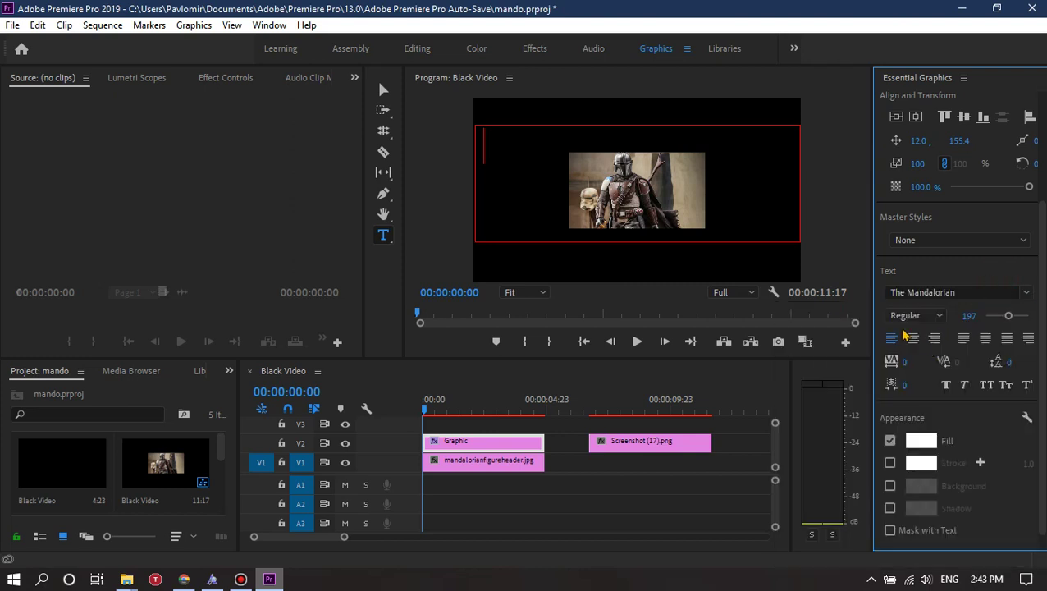
# Type MANDALORIAN, center-align it, and add a line break before it to move it down.
pyautogui.write('MAN')
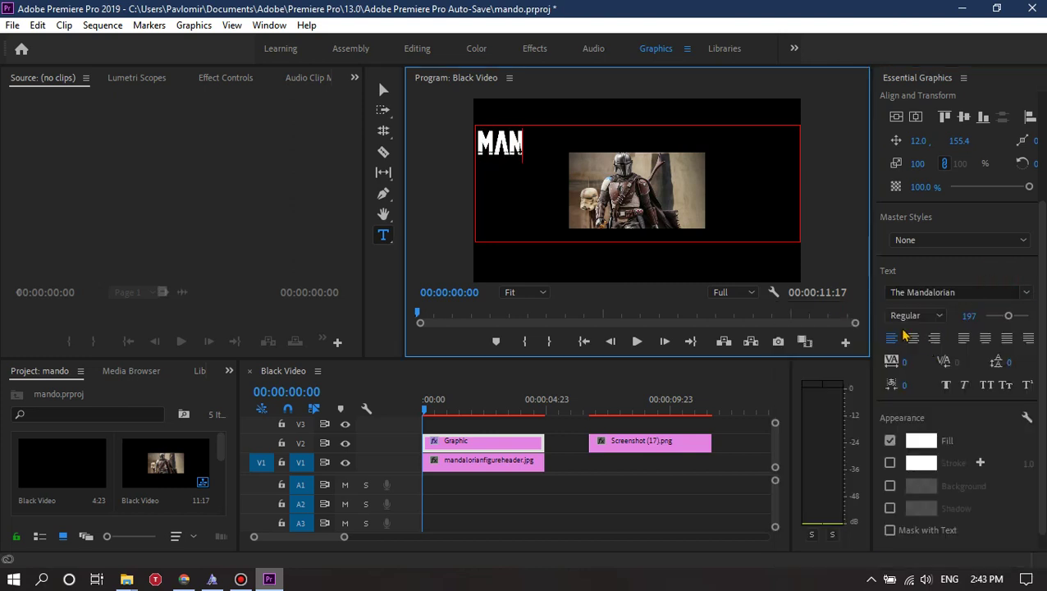
pyautogui.write('DALO')
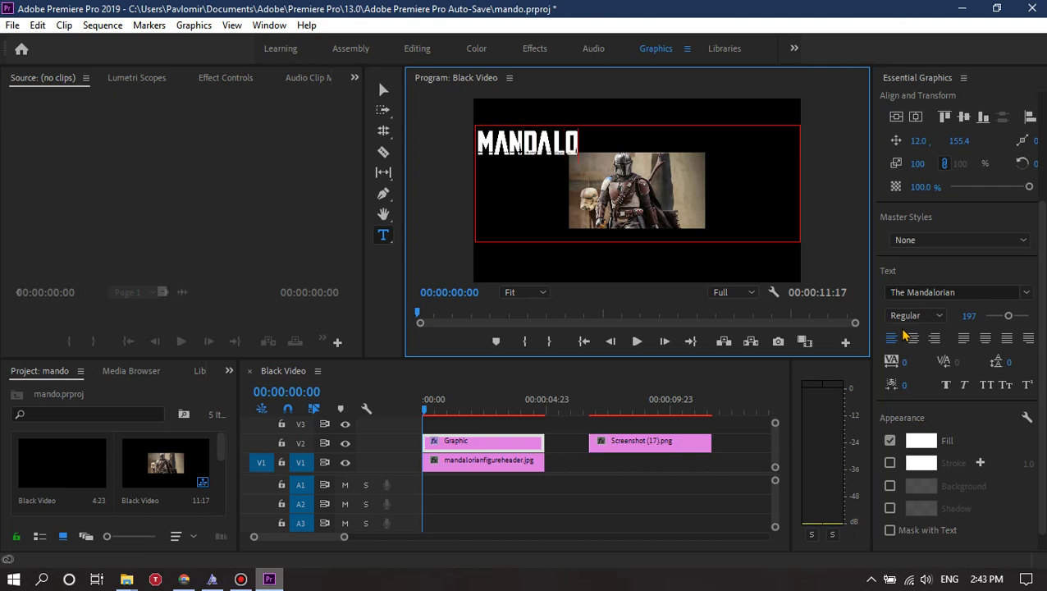
pyautogui.write('RIAN')
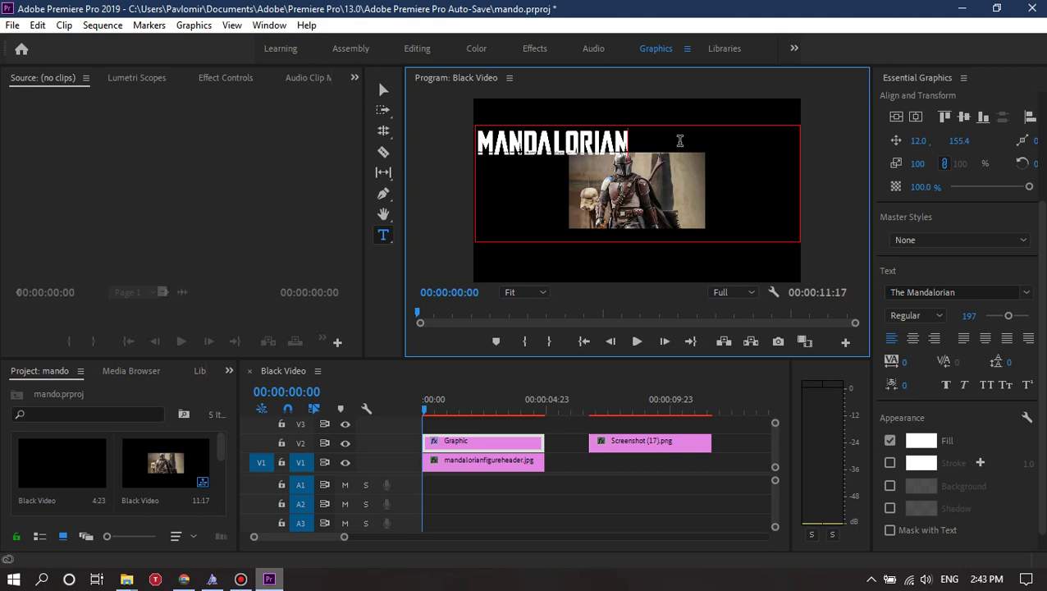
pyautogui.moveTo(680, 141); pyautogui.dragTo(470, 156)
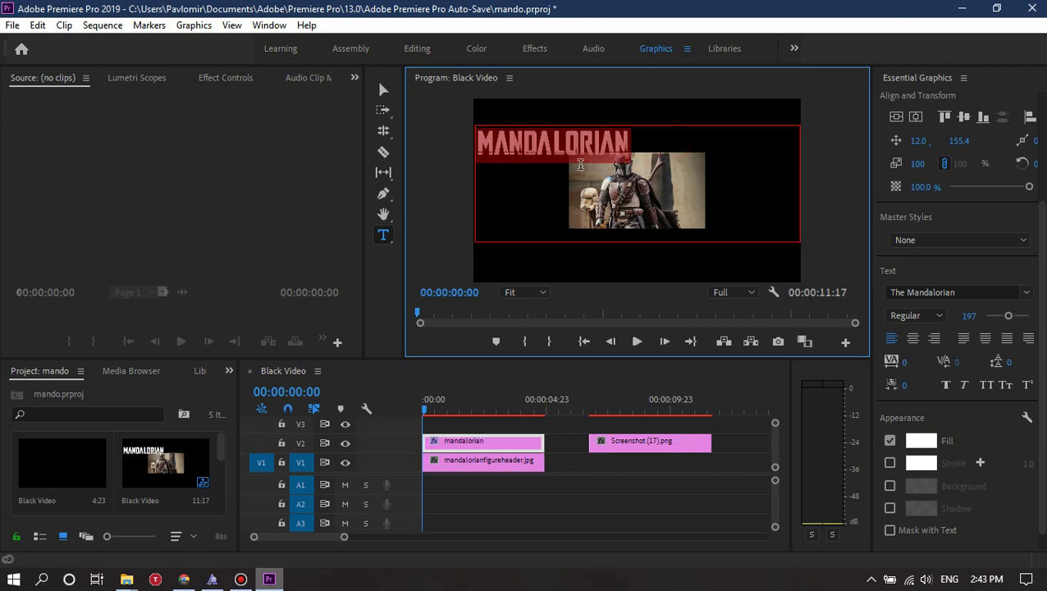
pyautogui.click(913, 338)
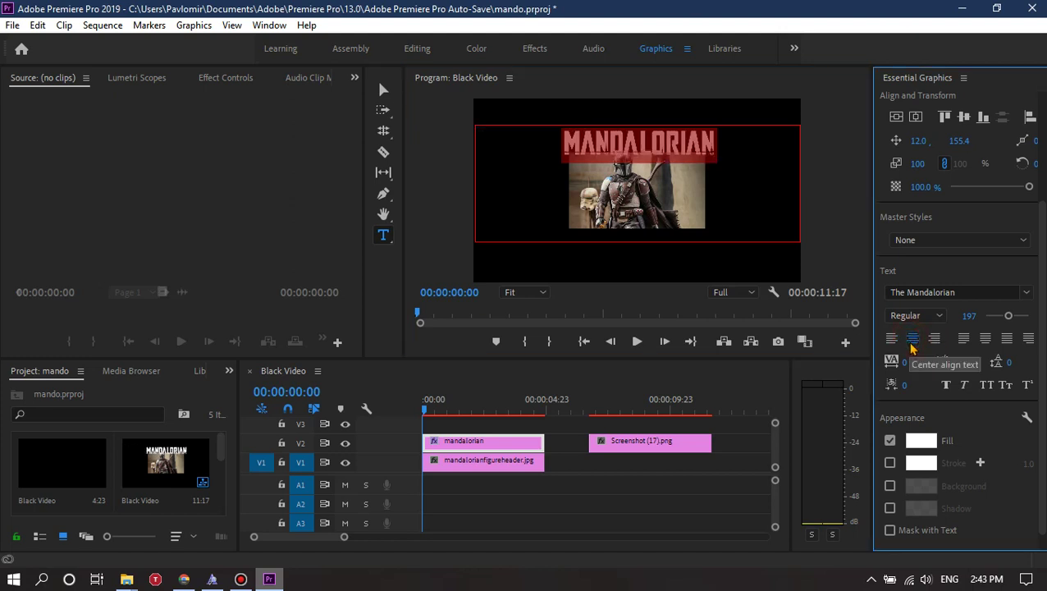
pyautogui.click(566, 144)
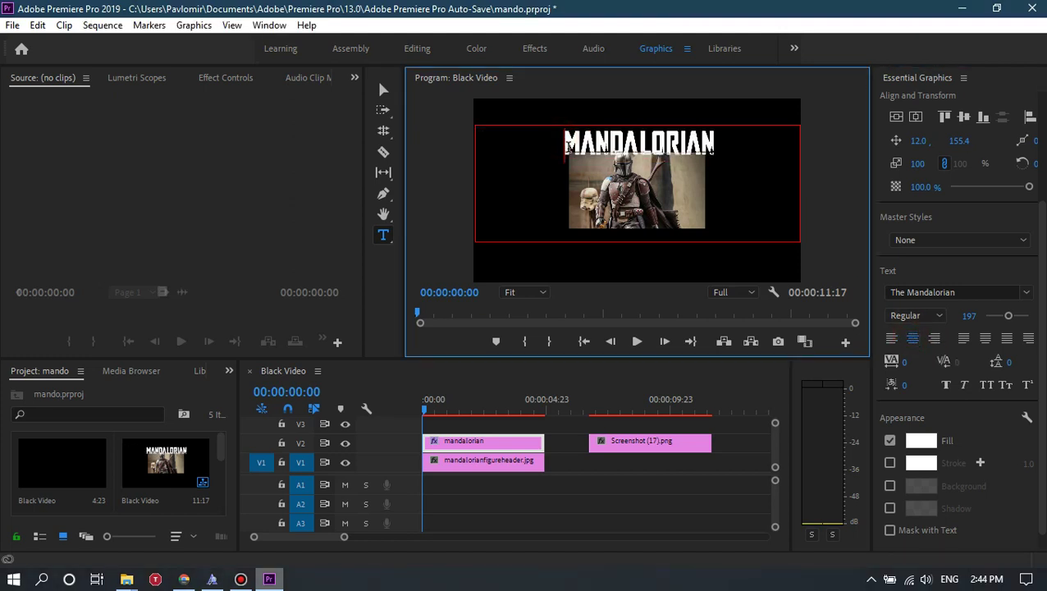
pyautogui.press('Return')
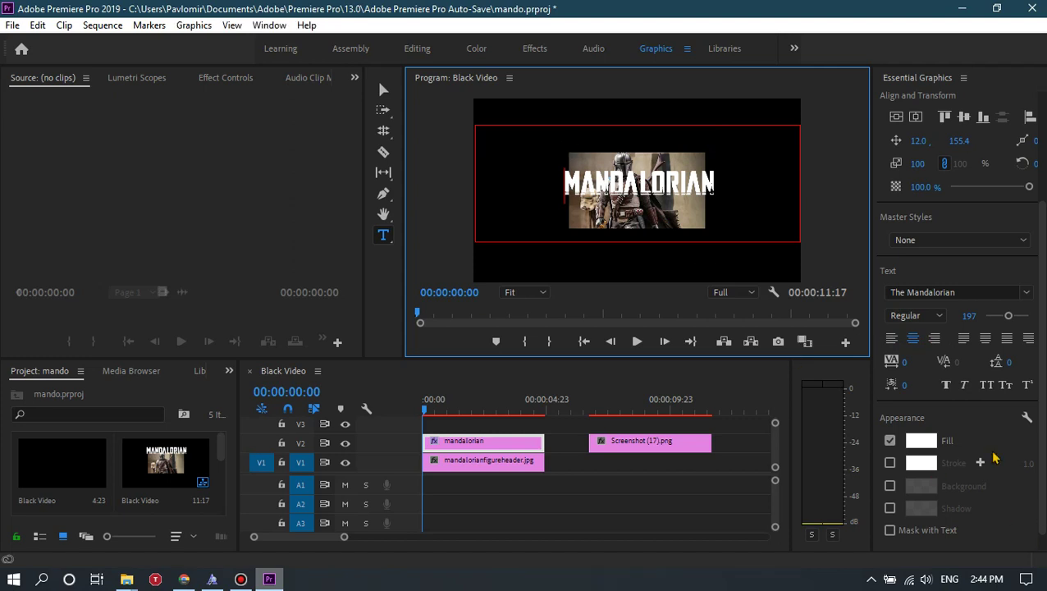
# Pick a gold colour for the text fill in the Color Picker.
pyautogui.scroll(-1, 993, 455)
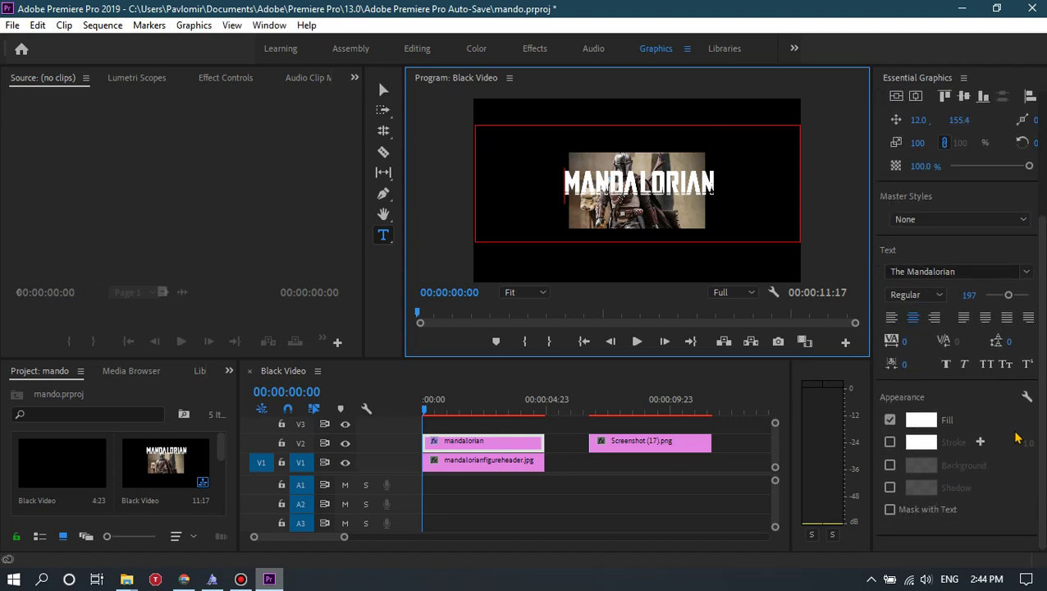
pyautogui.click(1039, 443)
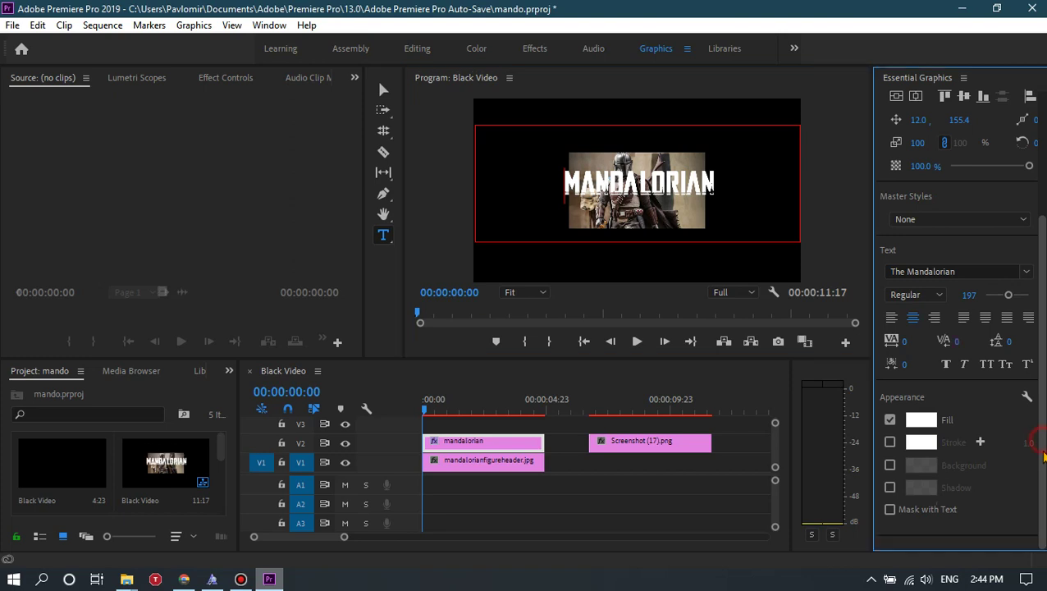
pyautogui.scroll(2, 1044, 450)
pyautogui.scroll(-2, 1044, 452)
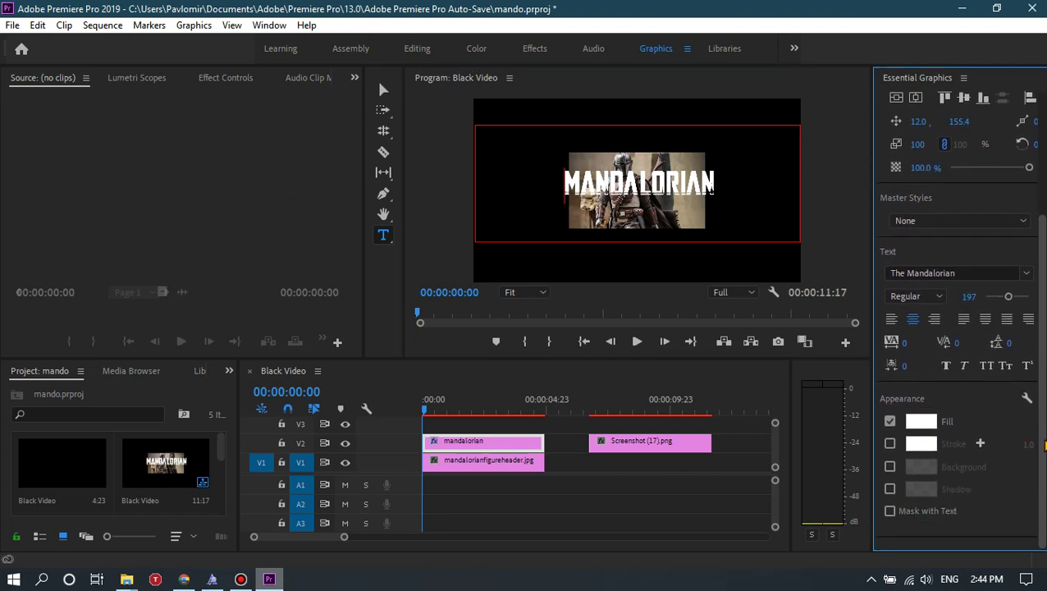
pyautogui.click(920, 420)
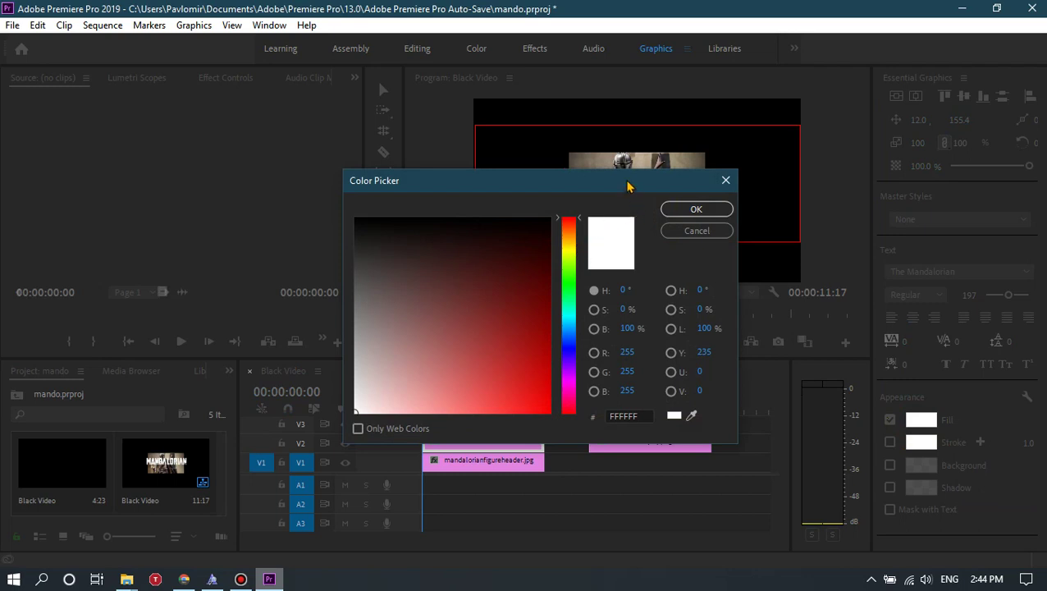
pyautogui.moveTo(627, 187); pyautogui.dragTo(549, 137)
pyautogui.moveTo(492, 182); pyautogui.dragTo(493, 197)
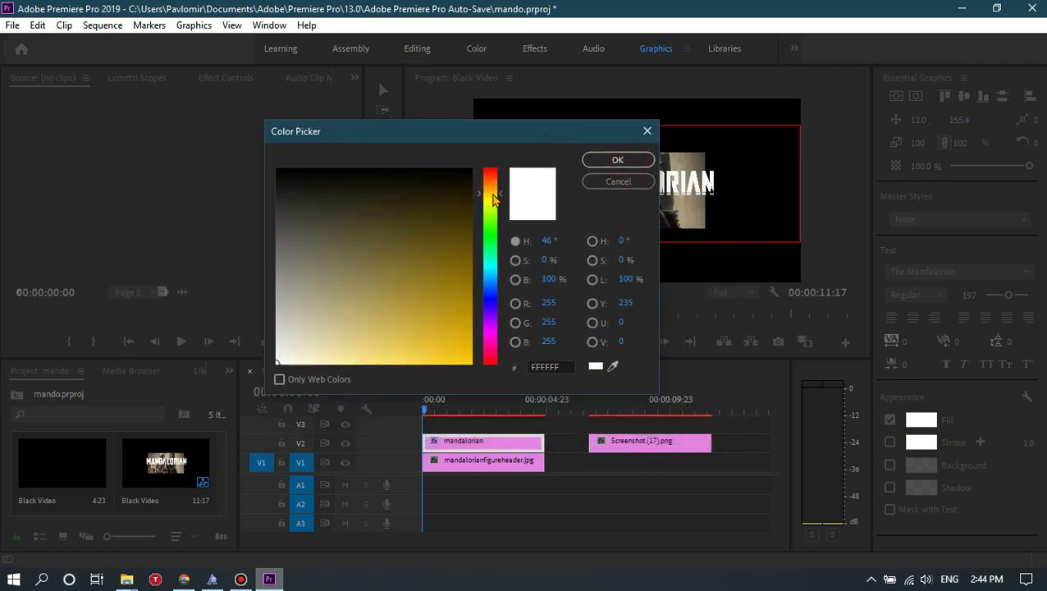
pyautogui.moveTo(452, 277); pyautogui.dragTo(461, 313)
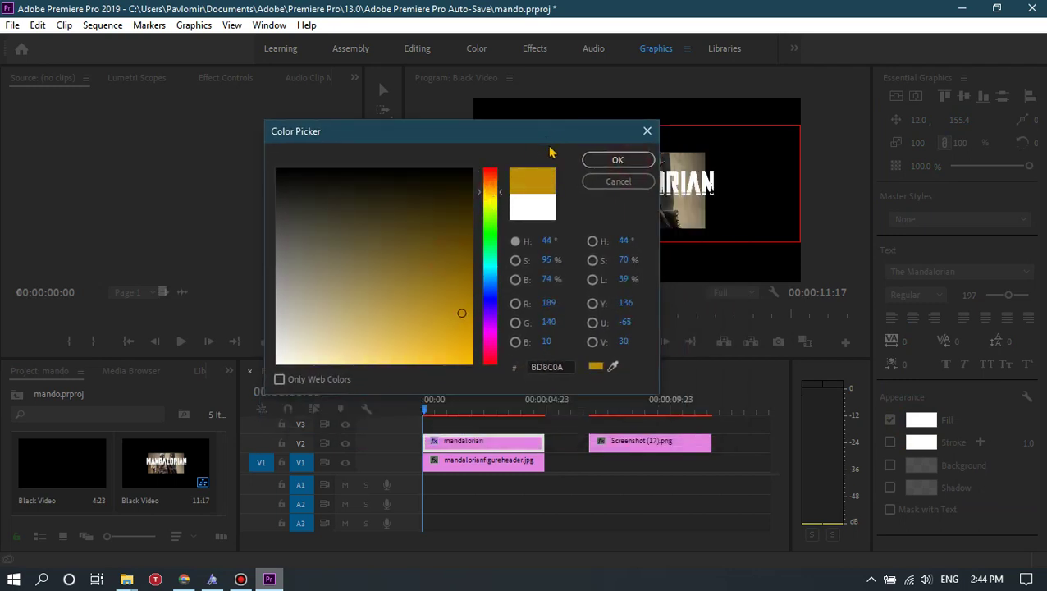
pyautogui.click(597, 163)
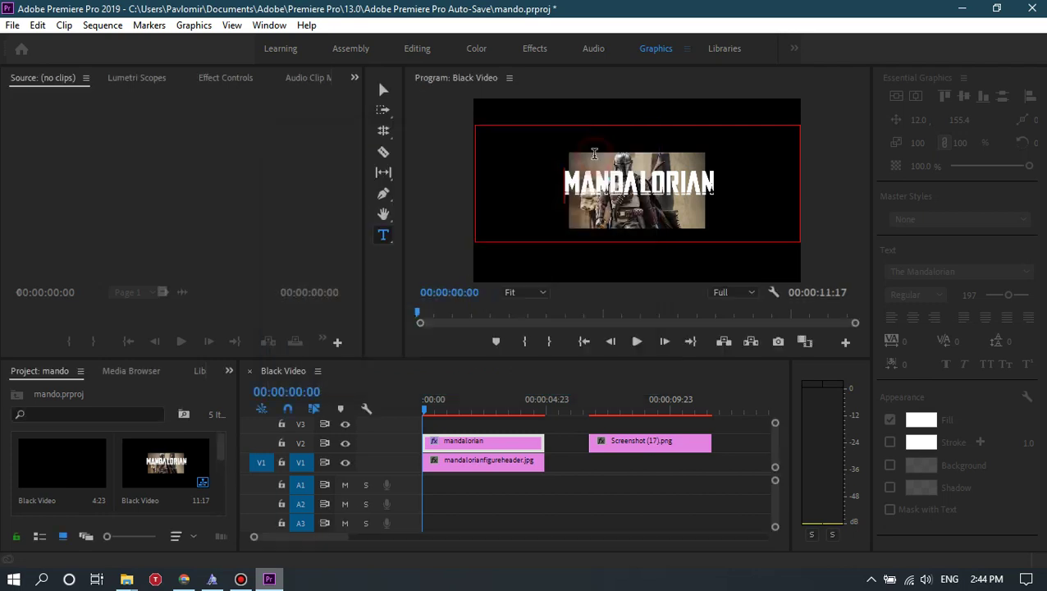
# Select all the MANDALORIAN text and apply the yellow fill AAA008 to it.
pyautogui.doubleClick(733, 187)
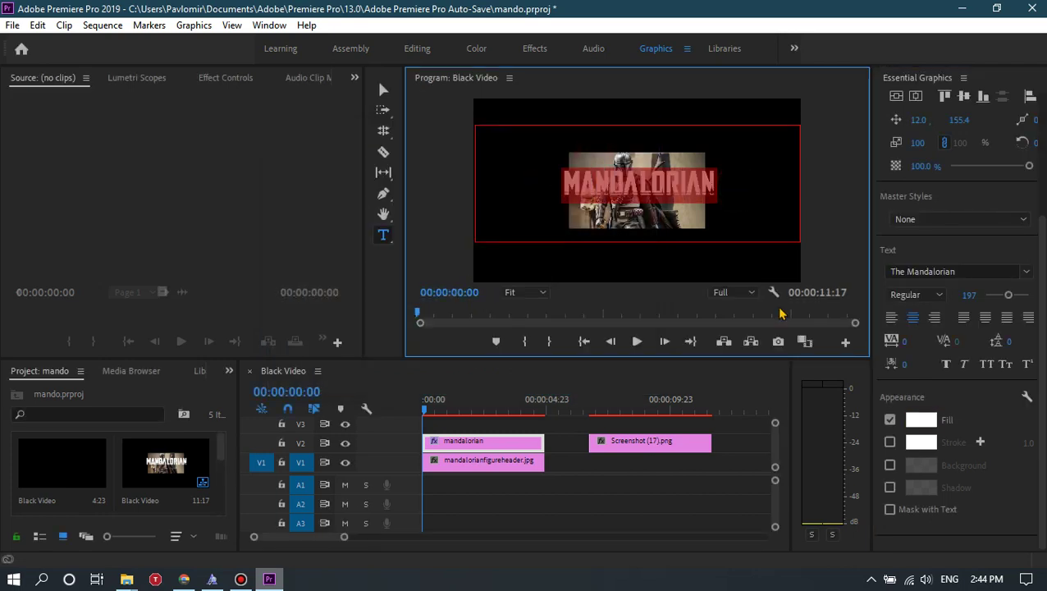
pyautogui.click(923, 421)
pyautogui.moveTo(568, 272); pyautogui.dragTo(569, 249)
pyautogui.moveTo(526, 335); pyautogui.dragTo(541, 348)
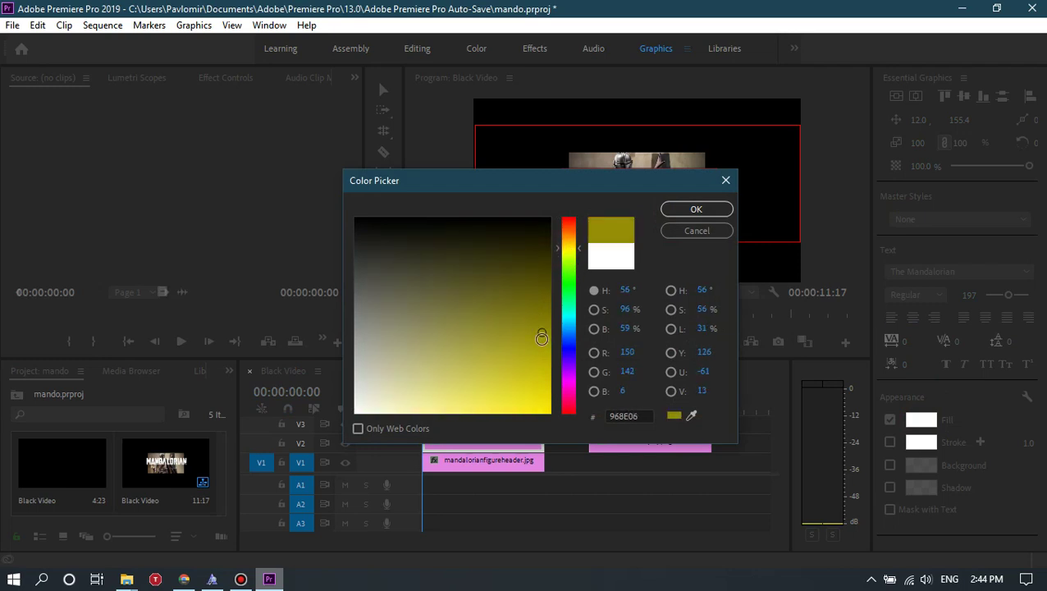
pyautogui.click(696, 209)
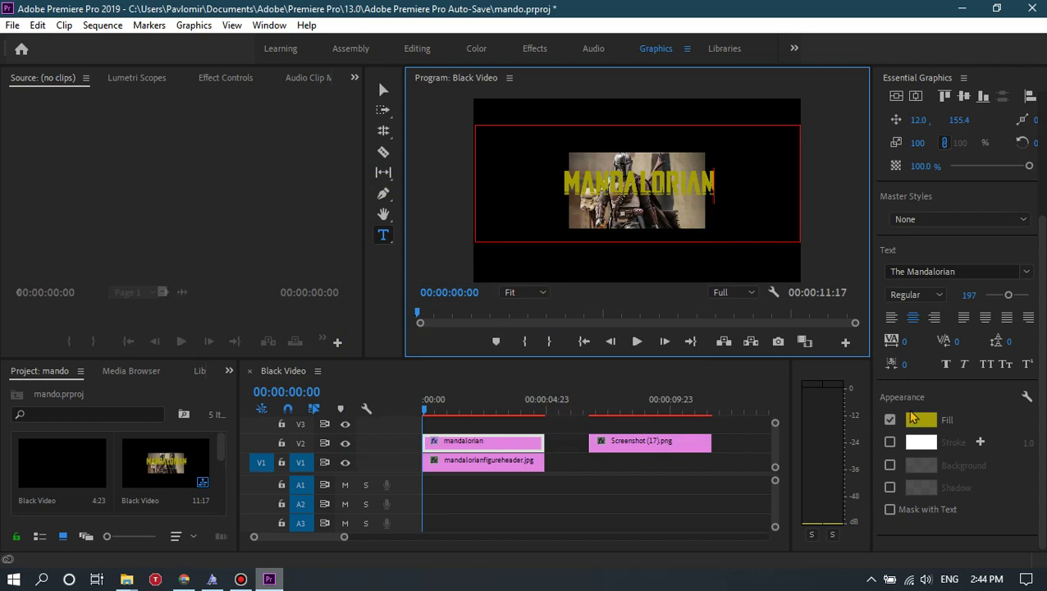
# Adjust the title's opacity setting and scrub through the opening frames.
pyautogui.click(1038, 420)
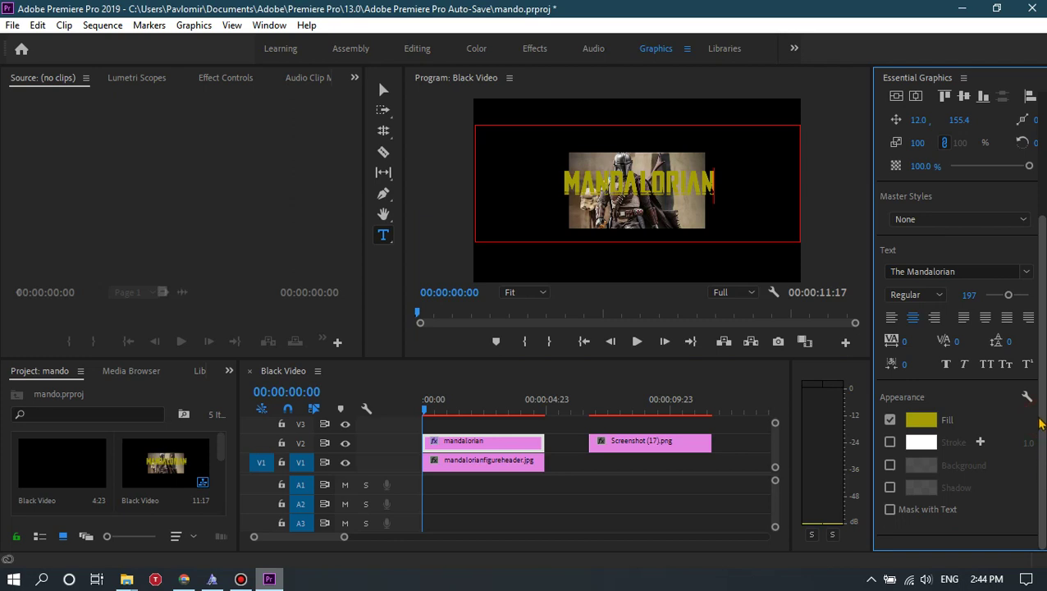
pyautogui.moveTo(1039, 422); pyautogui.dragTo(1044, 370)
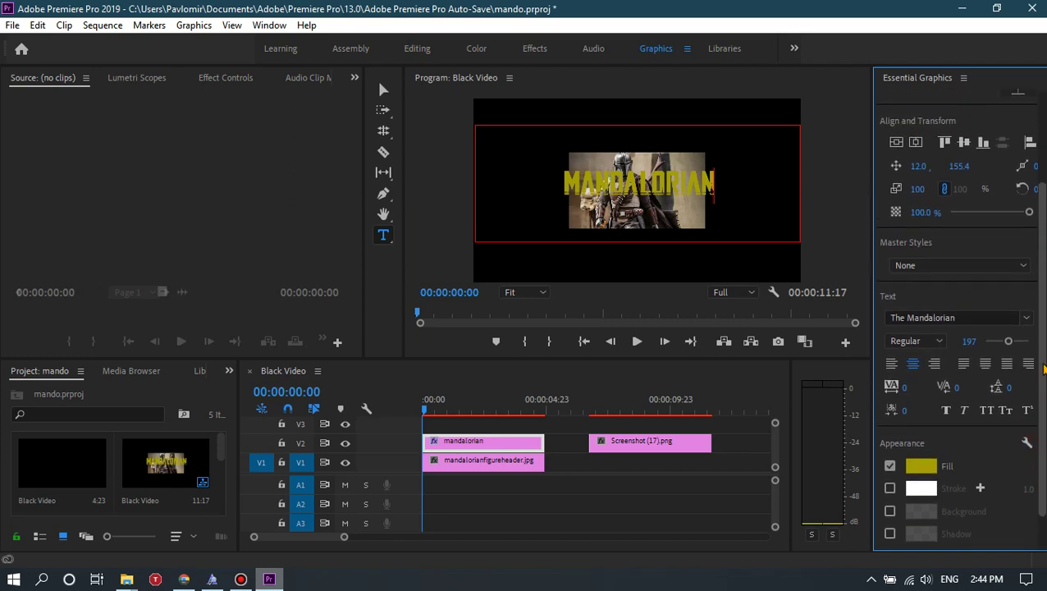
pyautogui.scroll(5, 1042, 361)
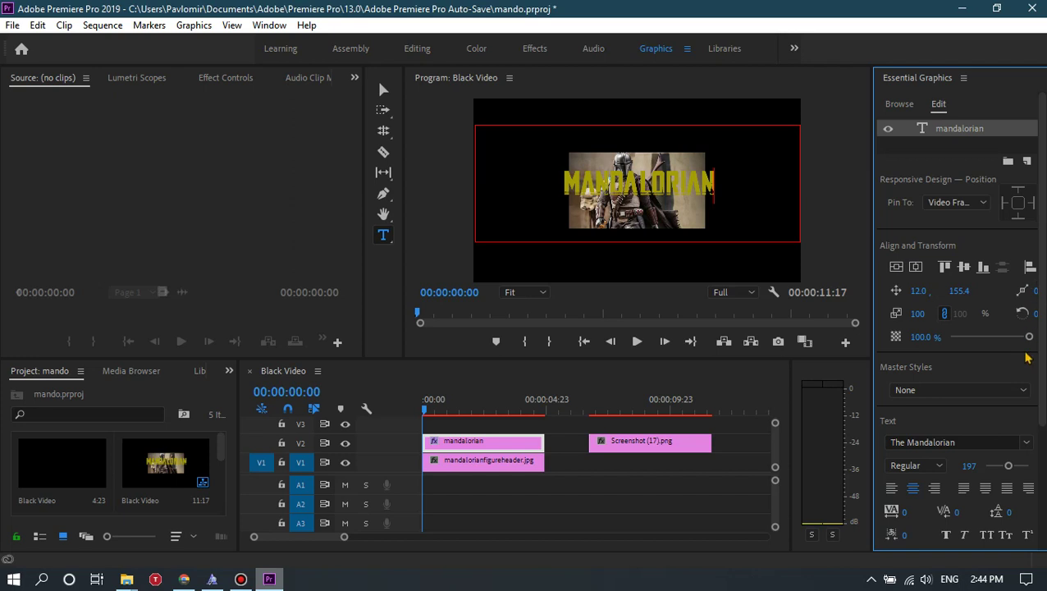
pyautogui.moveTo(1029, 338)
pyautogui.mouseDown()
pyautogui.moveTo(979, 344)
pyautogui.moveTo(1029, 337)
pyautogui.mouseUp()
pyautogui.moveTo(420, 412); pyautogui.dragTo(436, 413)
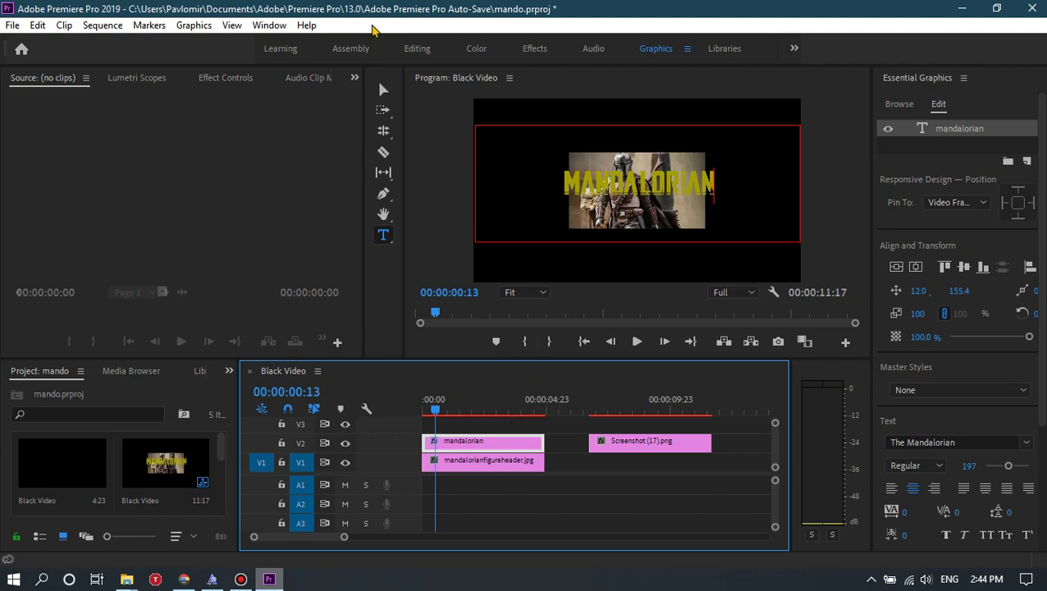
# Switch to an effects workspace, search 'mat', and apply Track Matte Key to the V1 image clip.
pyautogui.click(270, 25)
pyautogui.moveTo(451, 40)
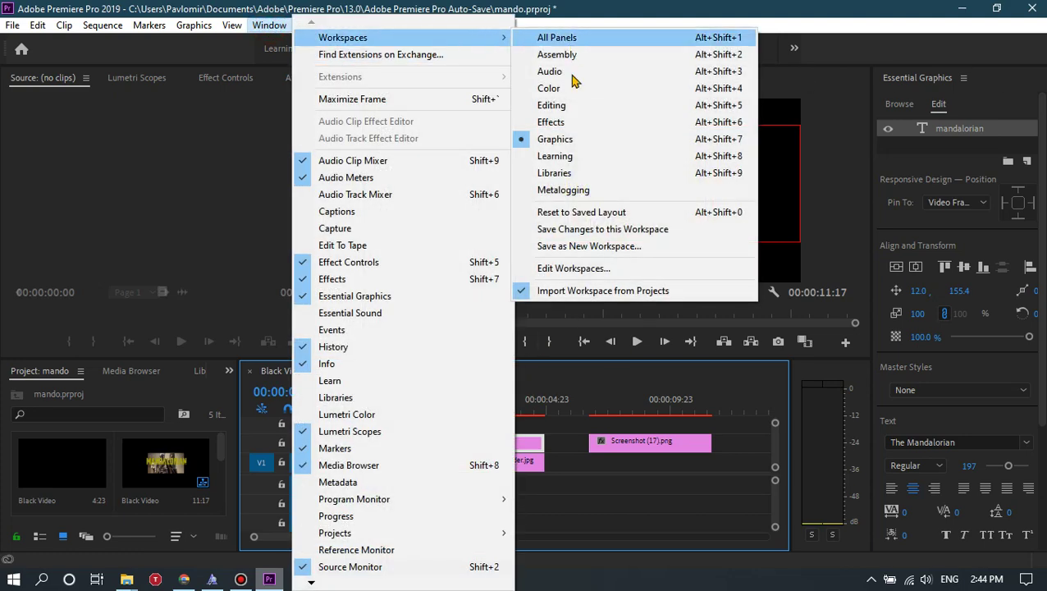
pyautogui.click(556, 156)
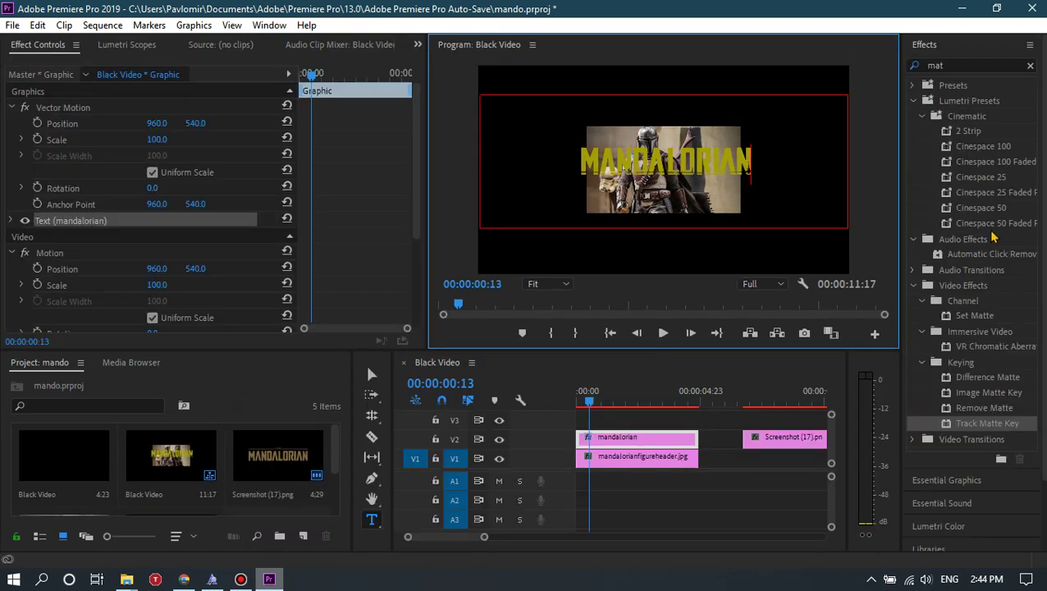
pyautogui.click(970, 66)
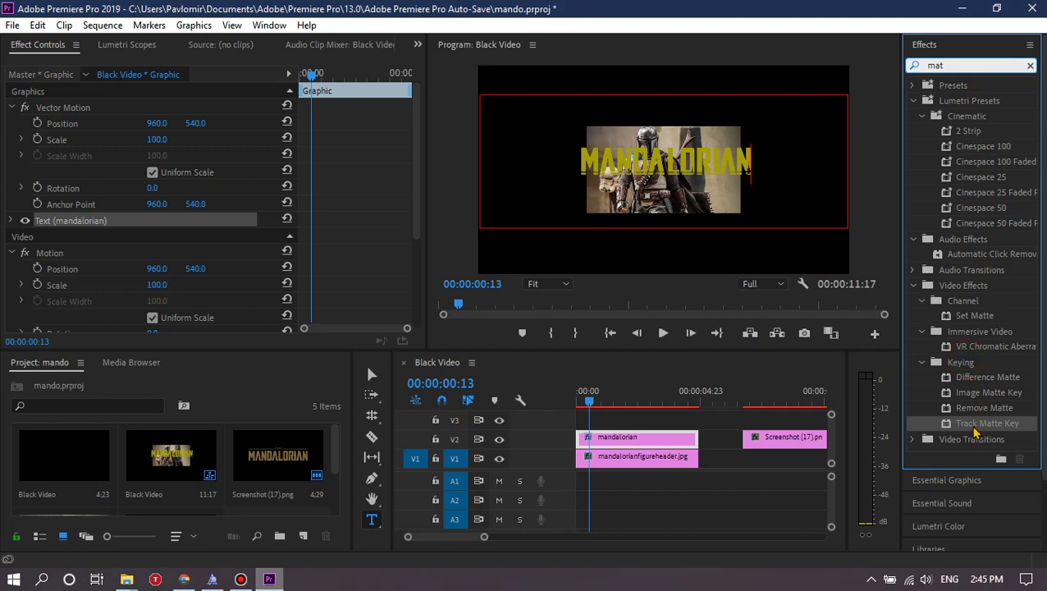
pyautogui.press('Tab')
pyautogui.moveTo(971, 428); pyautogui.dragTo(667, 463)
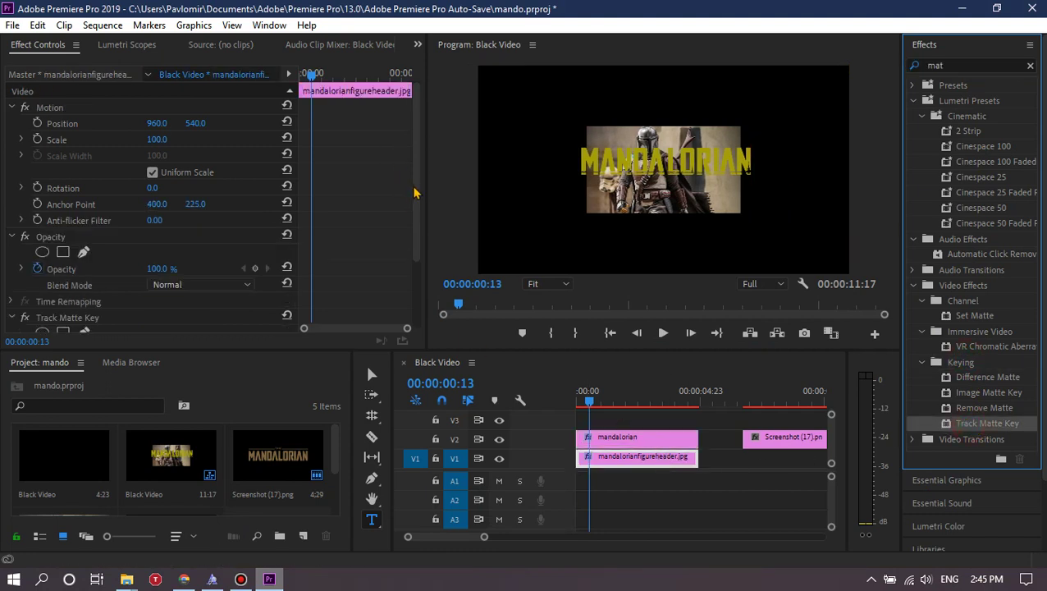
# Set the Track Matte Key's Matte option to Video 2 in Effect Controls.
pyautogui.moveTo(414, 190); pyautogui.dragTo(415, 256)
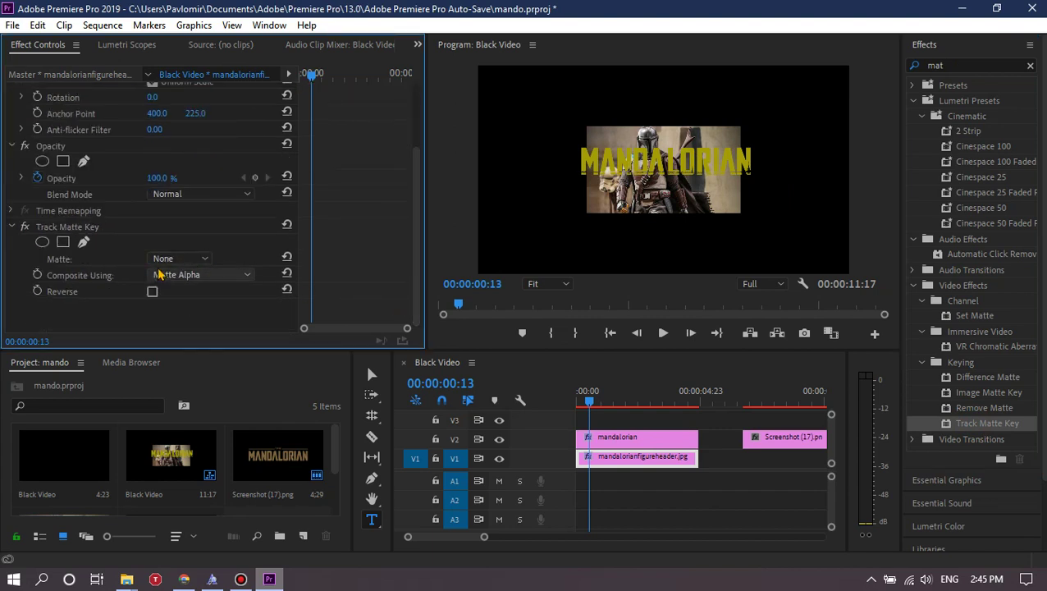
pyautogui.click(171, 259)
pyautogui.click(178, 311)
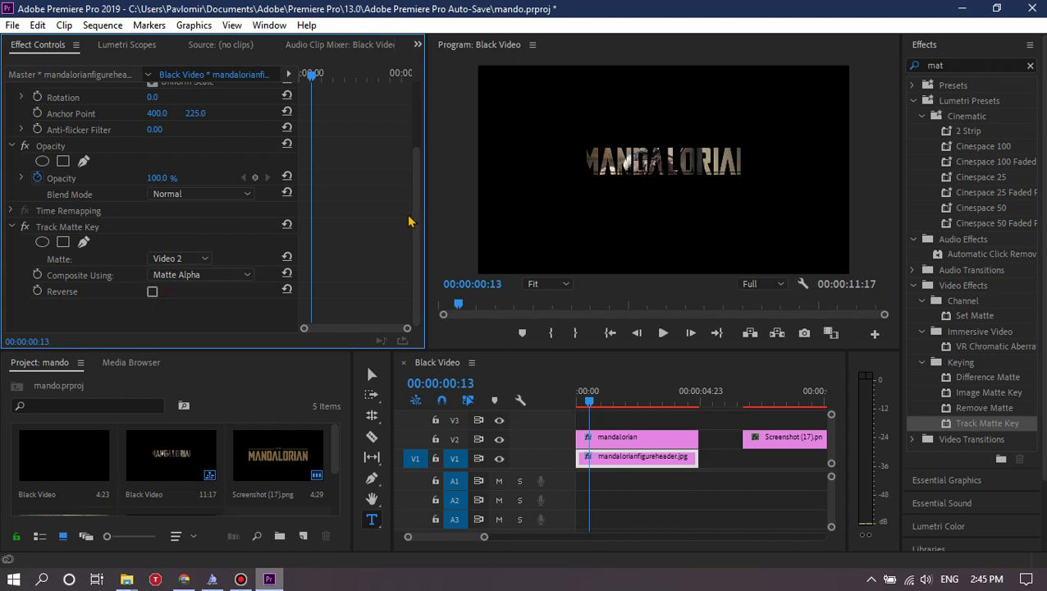
pyautogui.scroll(3, 409, 220)
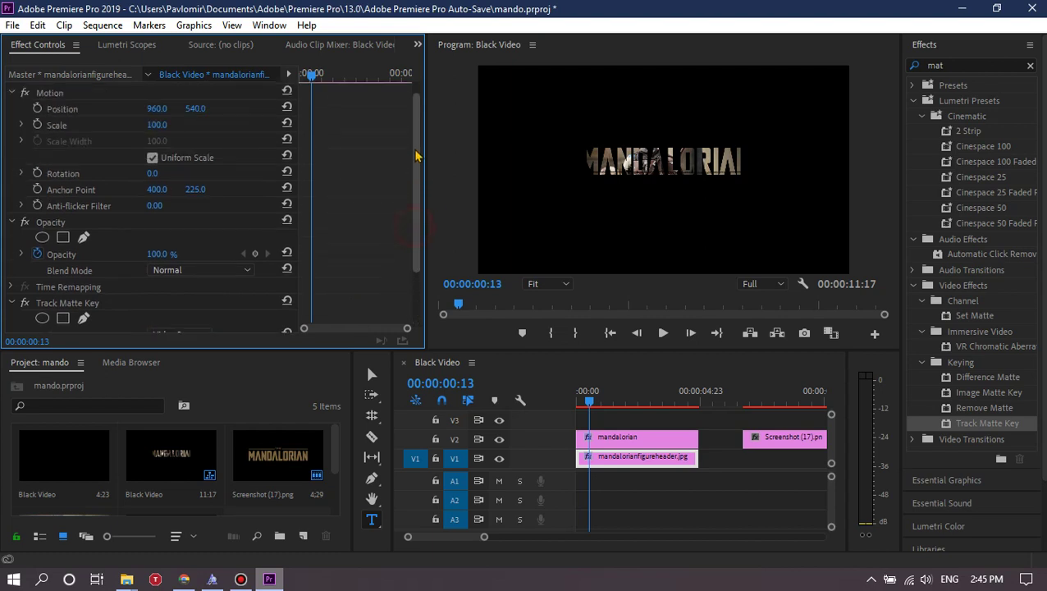
# Scale the title to 90% and the image non-uniformly to 104% width, 93% height.
pyautogui.click(610, 439)
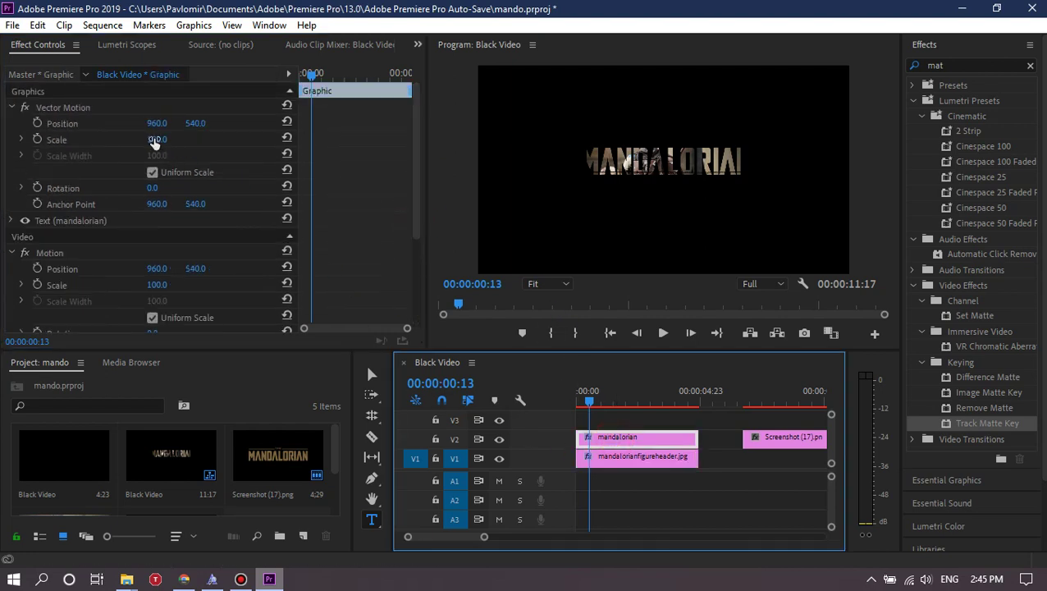
pyautogui.moveTo(155, 142)
pyautogui.mouseDown()
pyautogui.moveTo(127, 142)
pyautogui.moveTo(189, 139)
pyautogui.mouseUp()
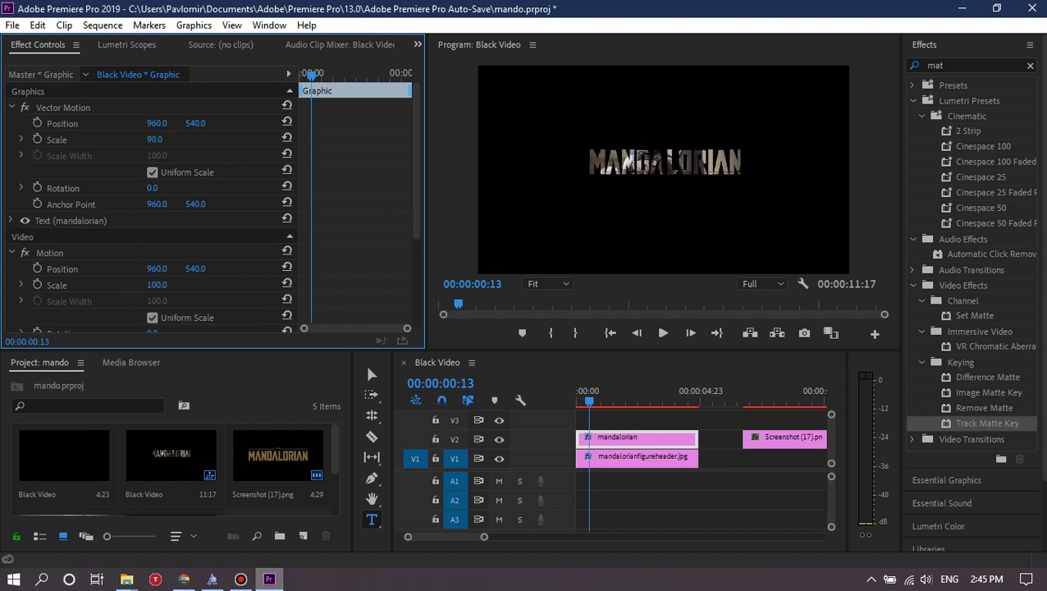
pyautogui.click(648, 458)
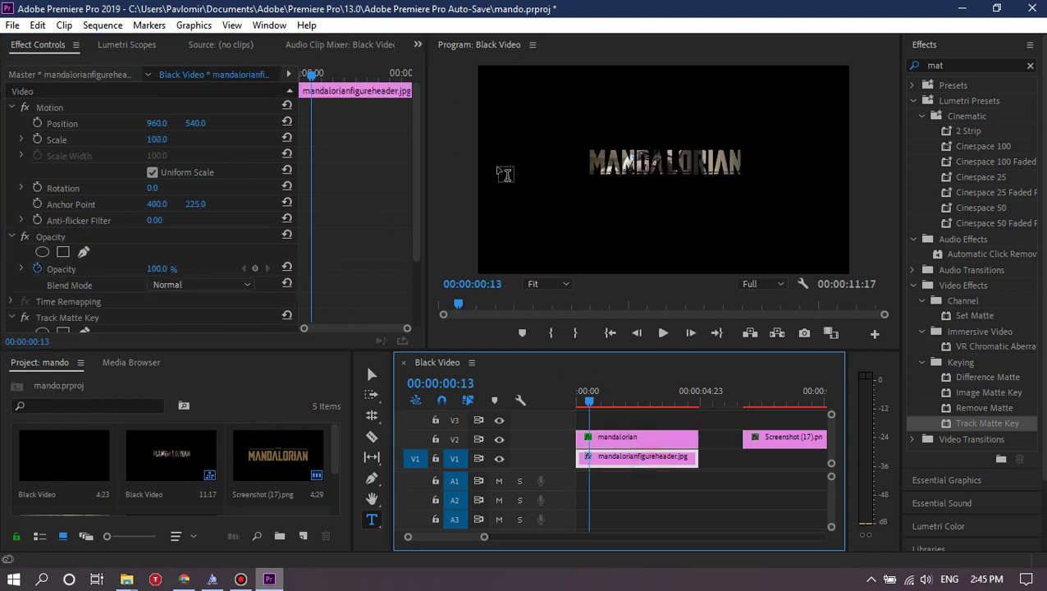
pyautogui.moveTo(419, 160); pyautogui.dragTo(410, 187)
pyautogui.scroll(5, 310, 152)
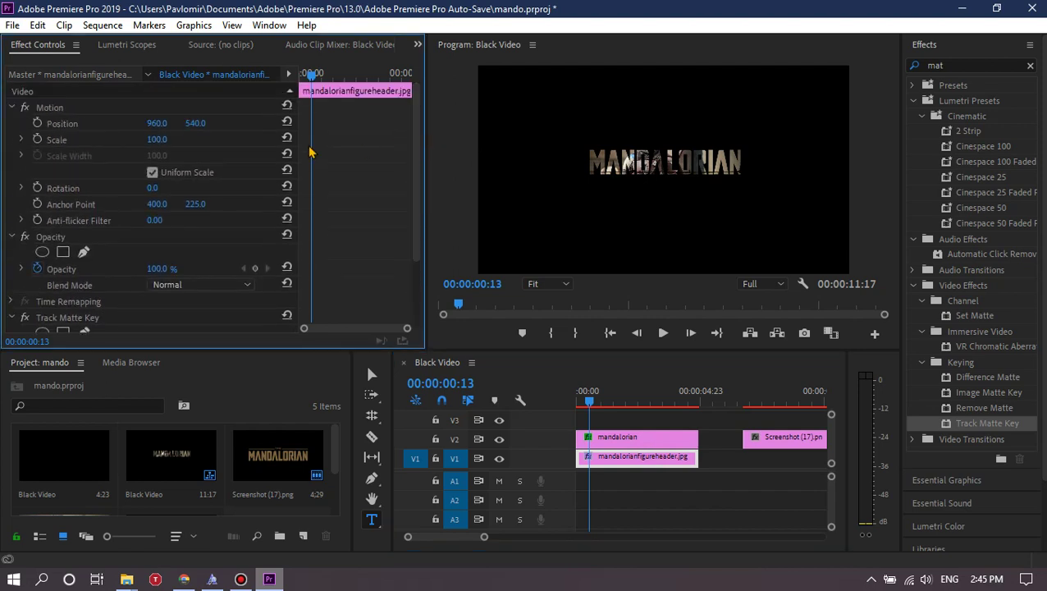
pyautogui.click(21, 140)
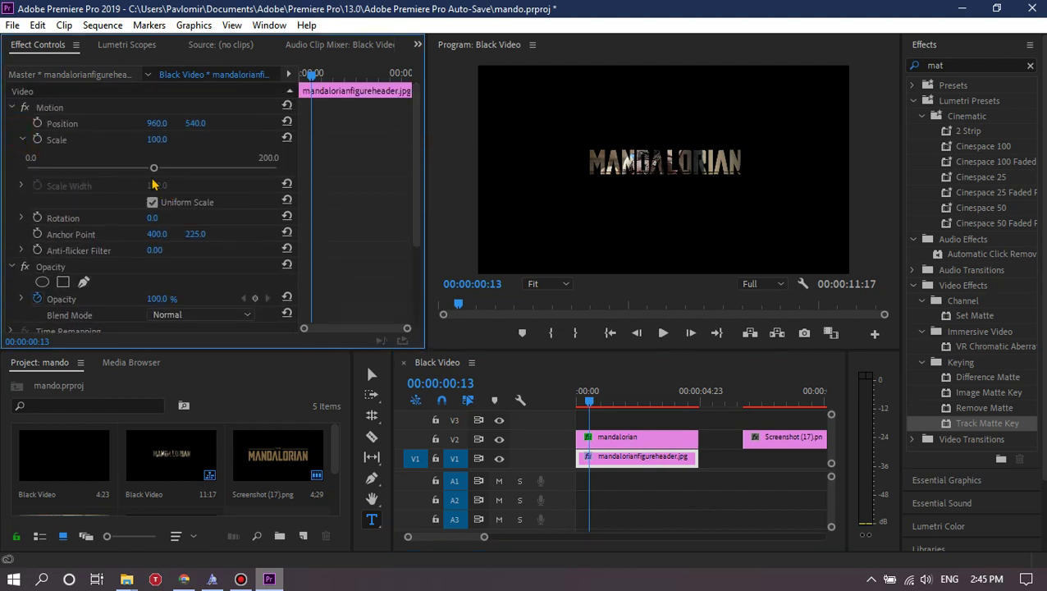
pyautogui.click(155, 203)
pyautogui.moveTo(155, 187); pyautogui.dragTo(173, 216)
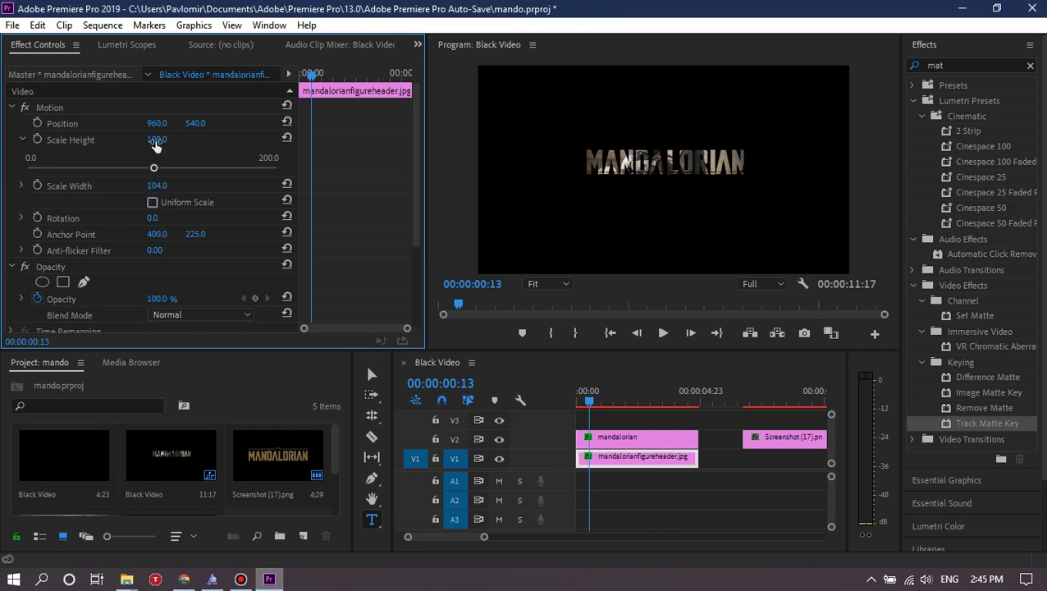
pyautogui.moveTo(156, 144)
pyautogui.mouseDown()
pyautogui.moveTo(138, 144)
pyautogui.moveTo(145, 167)
pyautogui.mouseUp()
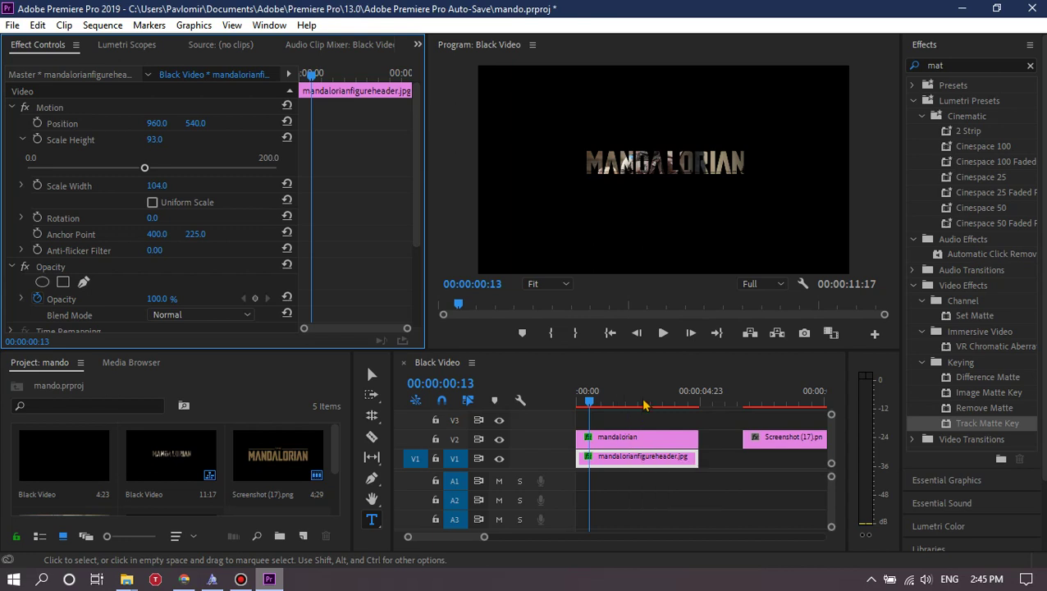
pyautogui.moveTo(595, 401)
pyautogui.mouseDown()
pyautogui.moveTo(579, 417)
pyautogui.moveTo(580, 467)
pyautogui.mouseUp()
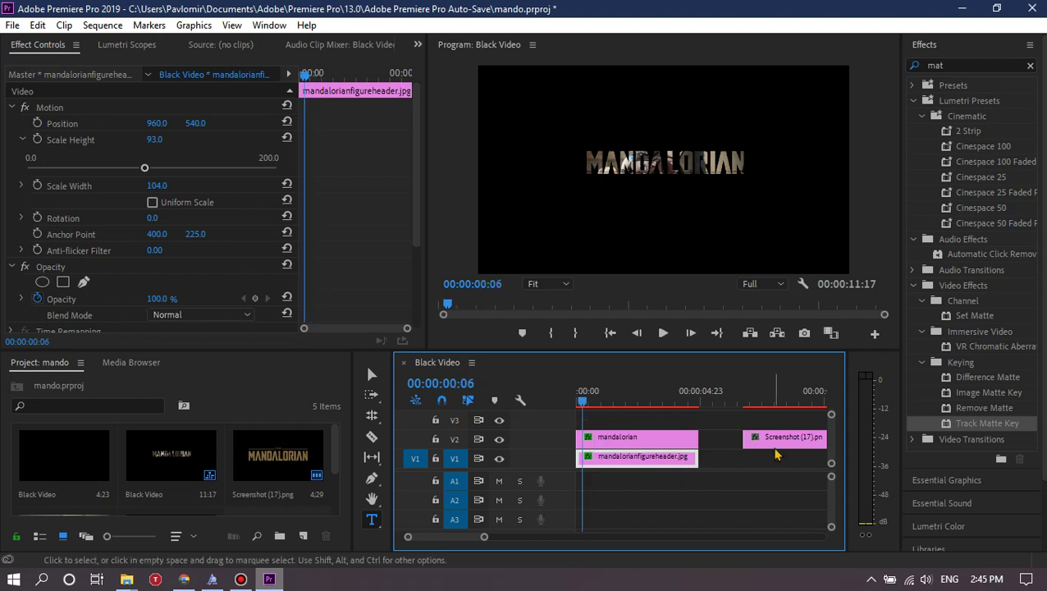
pyautogui.moveTo(722, 420); pyautogui.dragTo(626, 485)
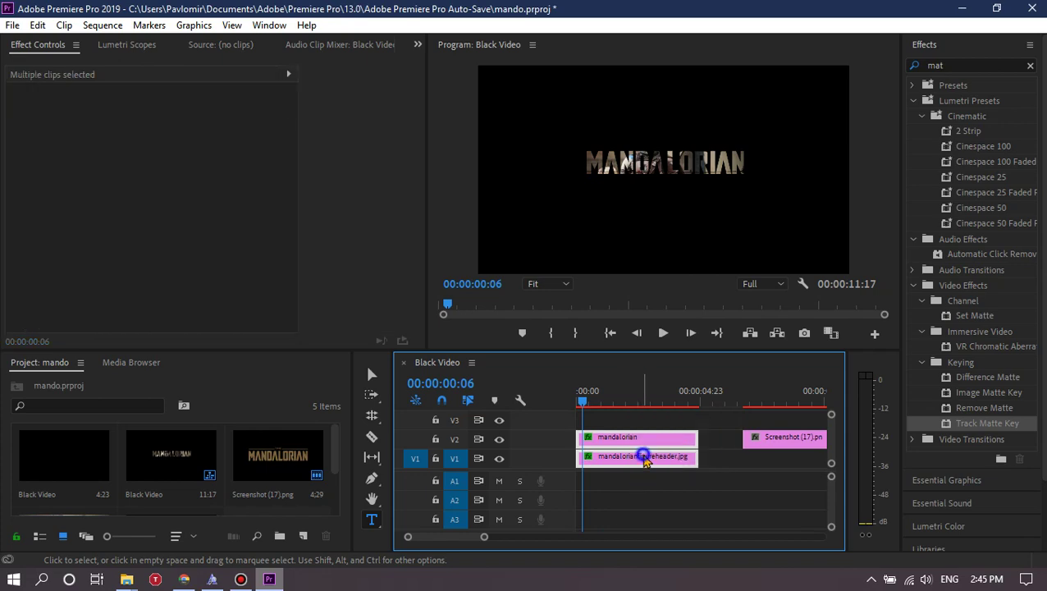
# Deselect the clips and draw a new empty text box above the MANDALORIAN title on V3.
pyautogui.rightClick(642, 456)
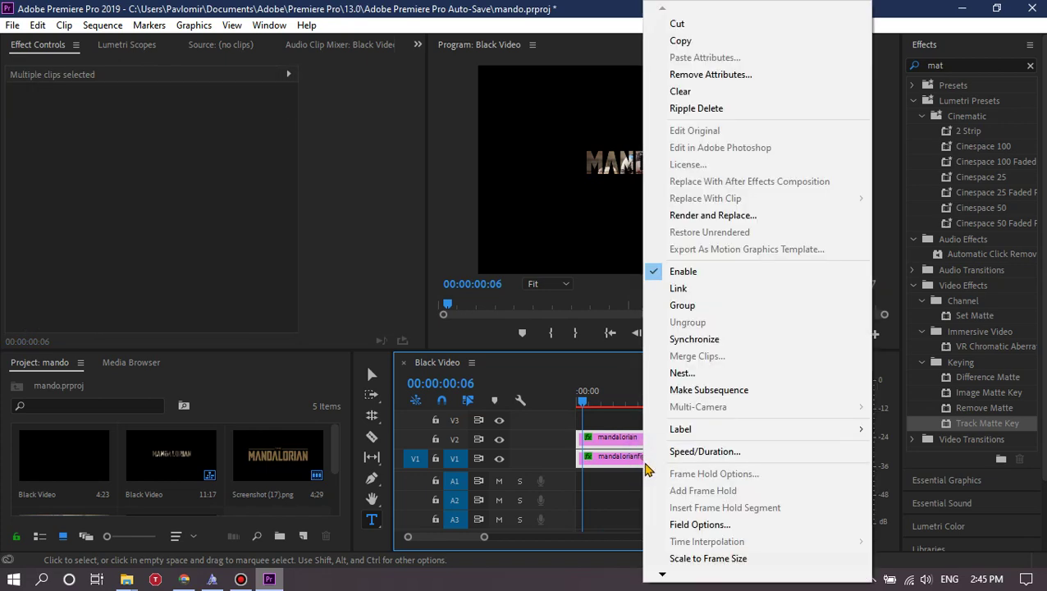
pyautogui.click(589, 422)
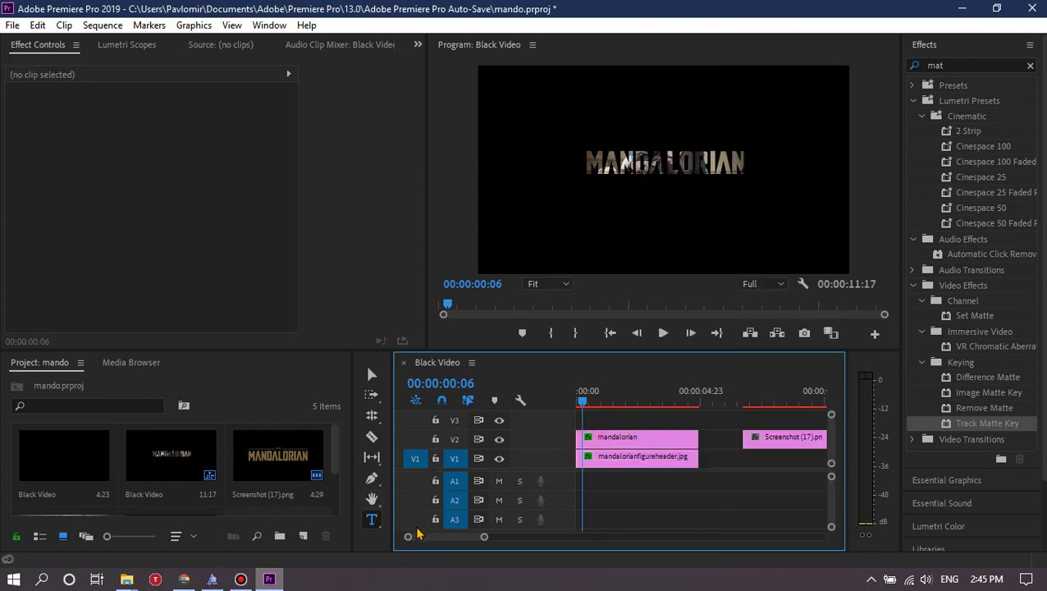
pyautogui.click(382, 540)
pyautogui.click(453, 231)
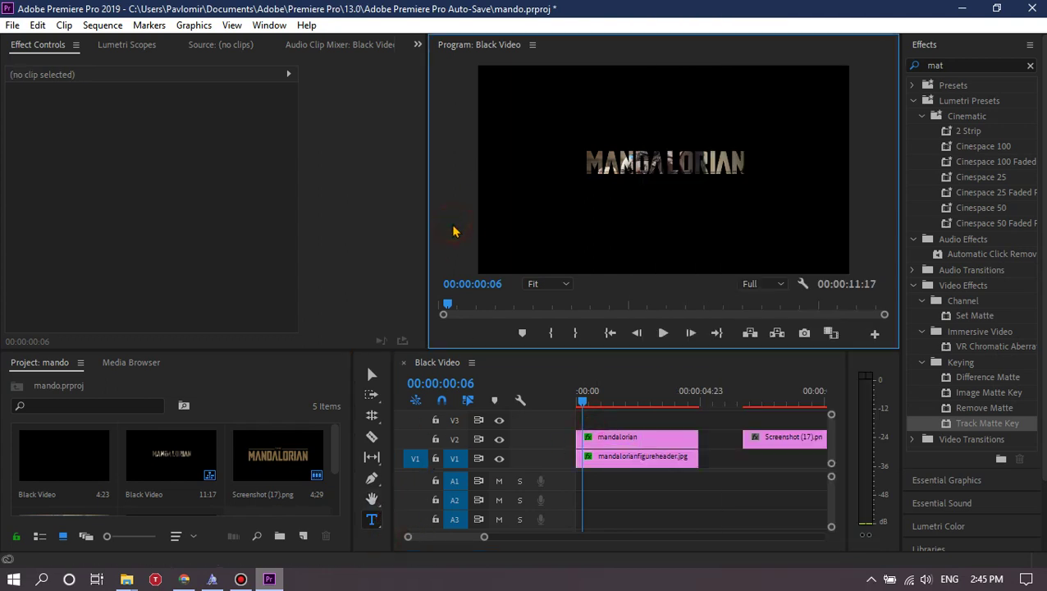
pyautogui.click(372, 520)
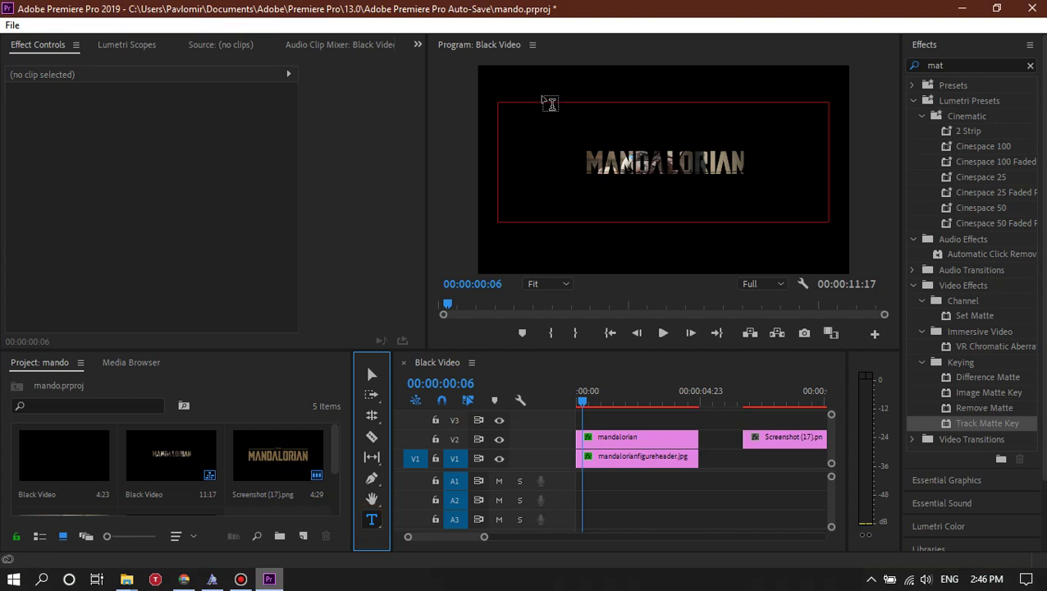
pyautogui.moveTo(534, 75)
pyautogui.mouseDown()
pyautogui.moveTo(797, 135)
pyautogui.moveTo(802, 155)
pyautogui.mouseUp()
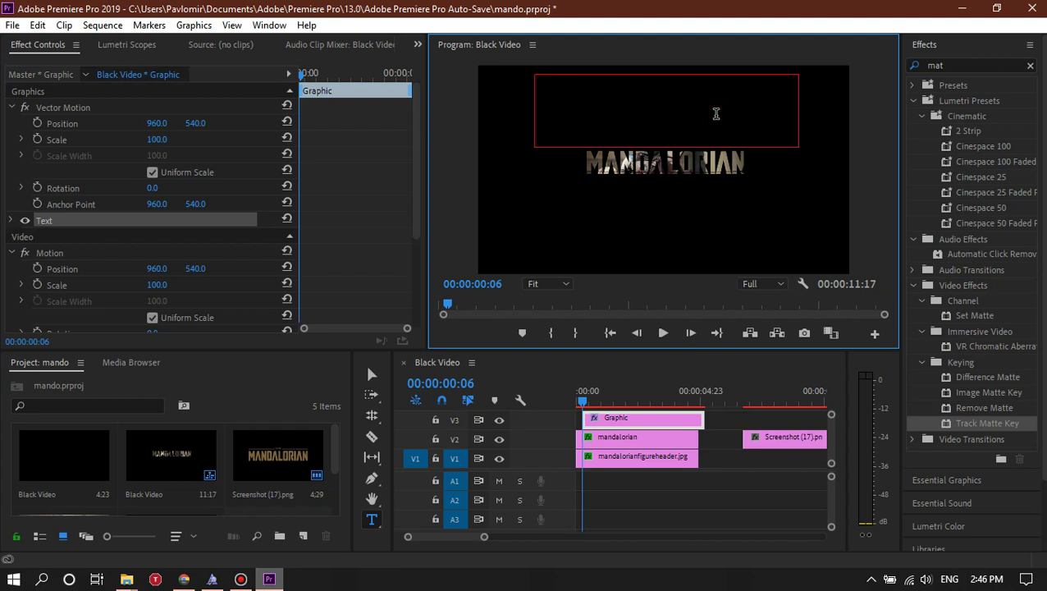
# Switch back to the Graphics workspace and set the new text's font to Arial Bold.
pyautogui.click(269, 25)
pyautogui.moveTo(468, 43)
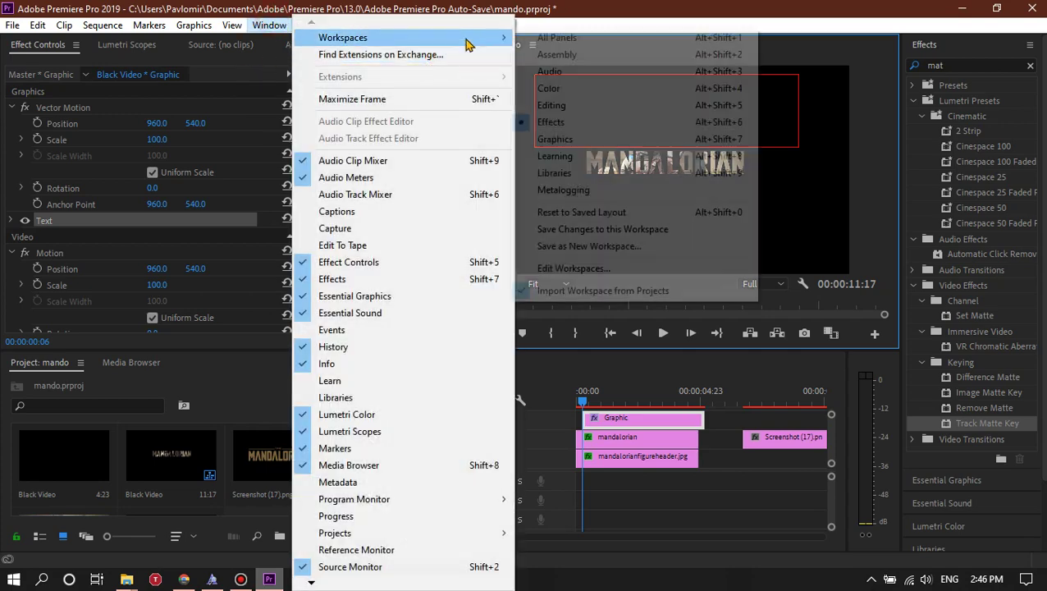
pyautogui.click(565, 142)
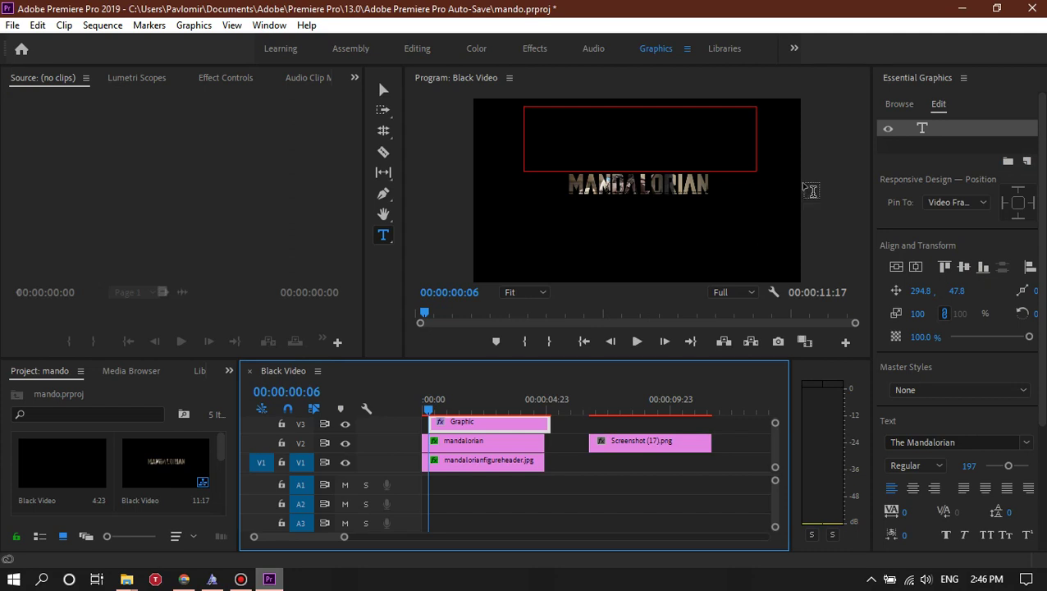
pyautogui.moveTo(1040, 197); pyautogui.dragTo(1045, 332)
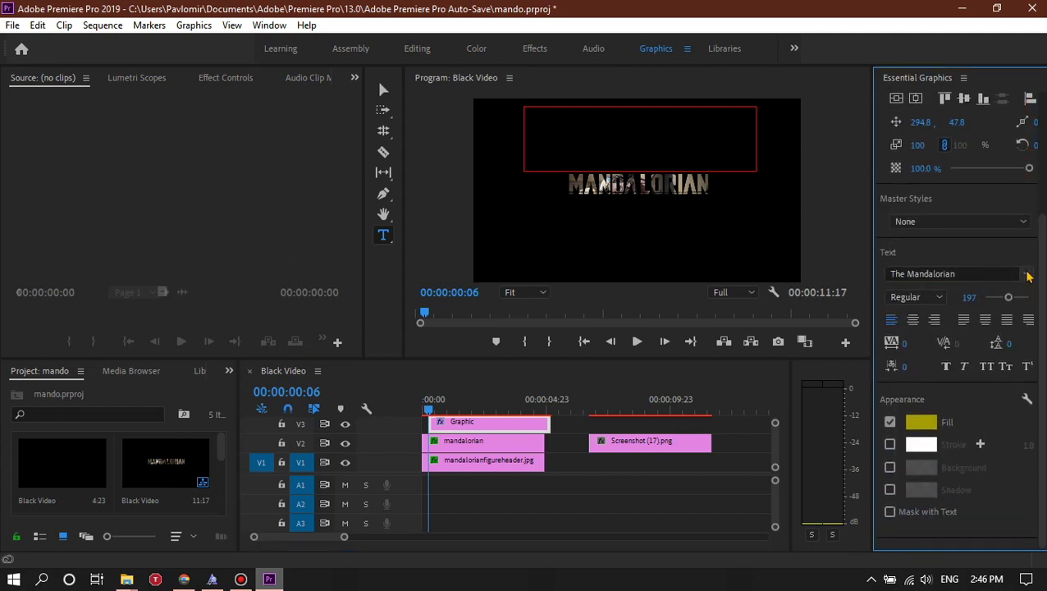
pyautogui.click(1026, 274)
pyautogui.write('ar')
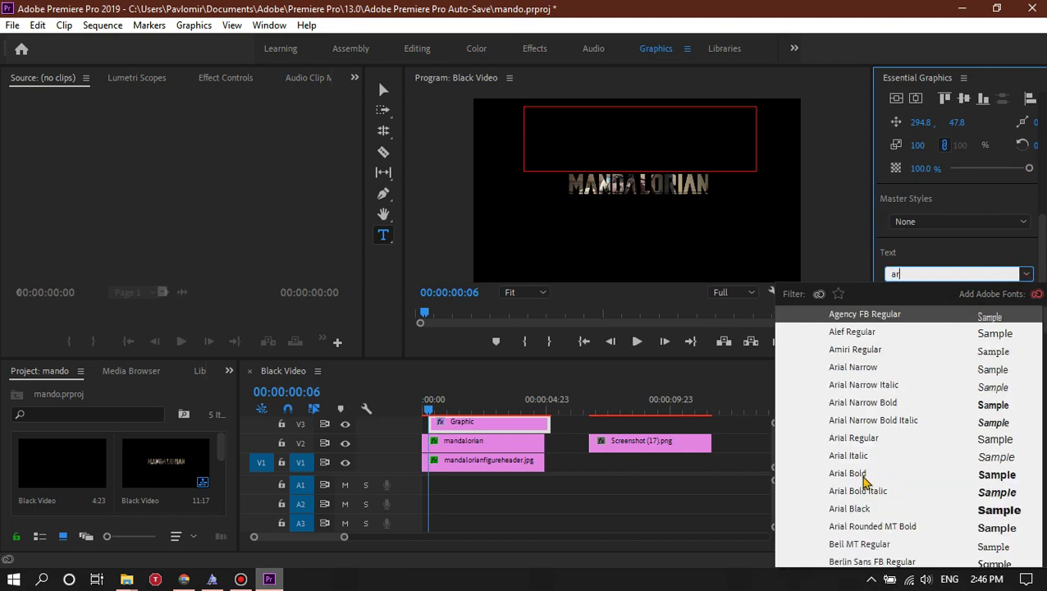
pyautogui.click(850, 476)
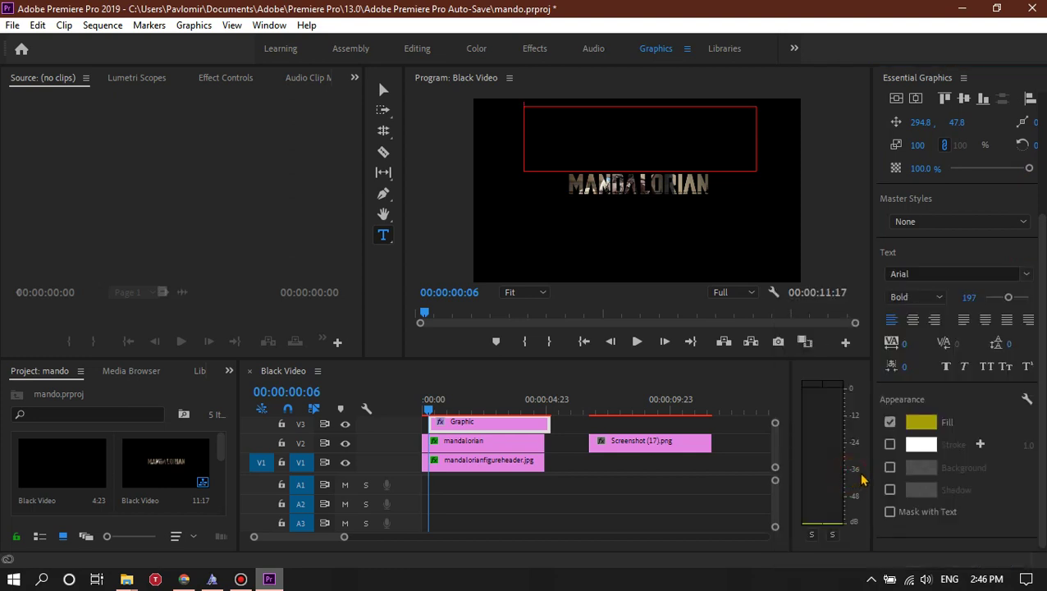
# Type THE in the new text box, shrink it to size 78, and move it just above MANDALORIAN.
pyautogui.click(570, 151)
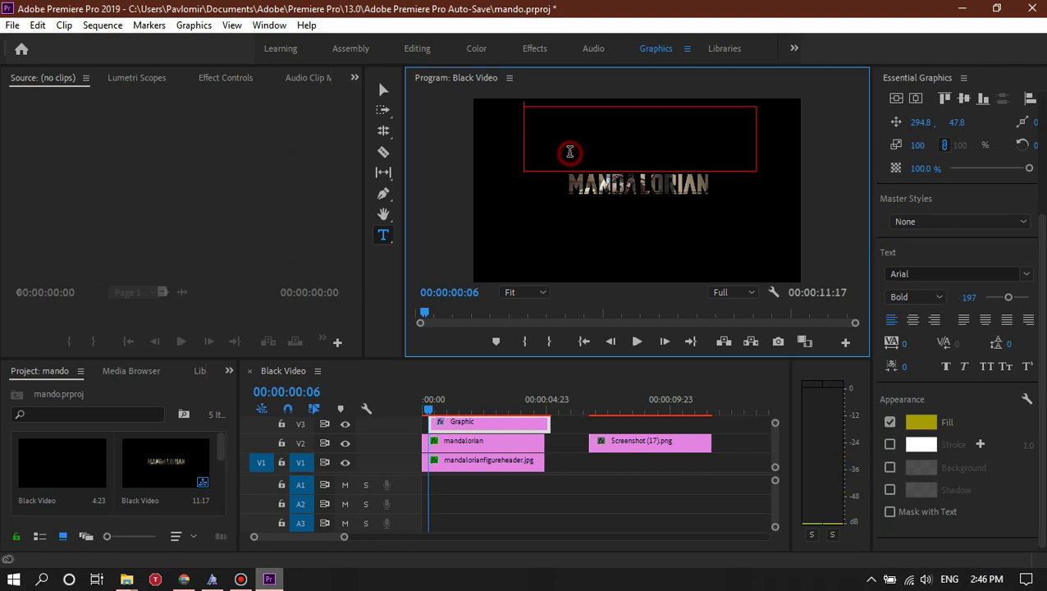
pyautogui.write('THE')
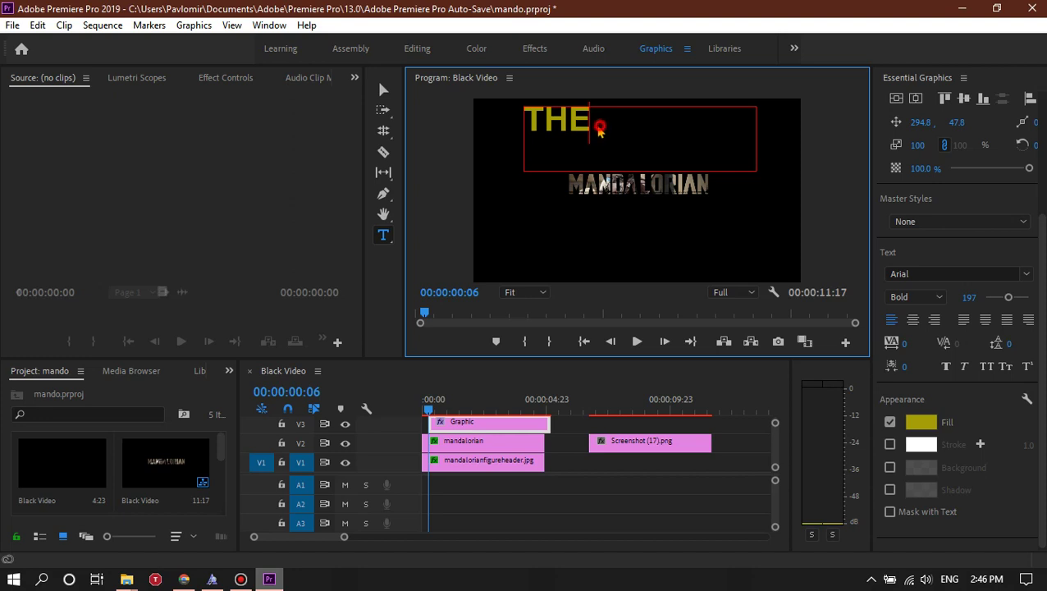
pyautogui.moveTo(599, 129); pyautogui.dragTo(524, 129)
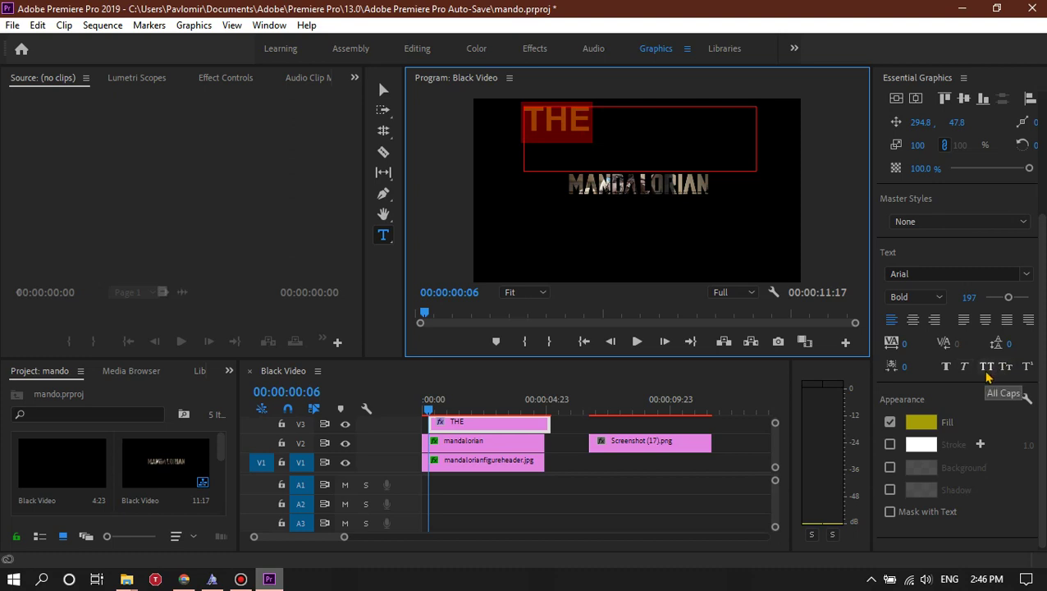
pyautogui.moveTo(1009, 297); pyautogui.dragTo(993, 297)
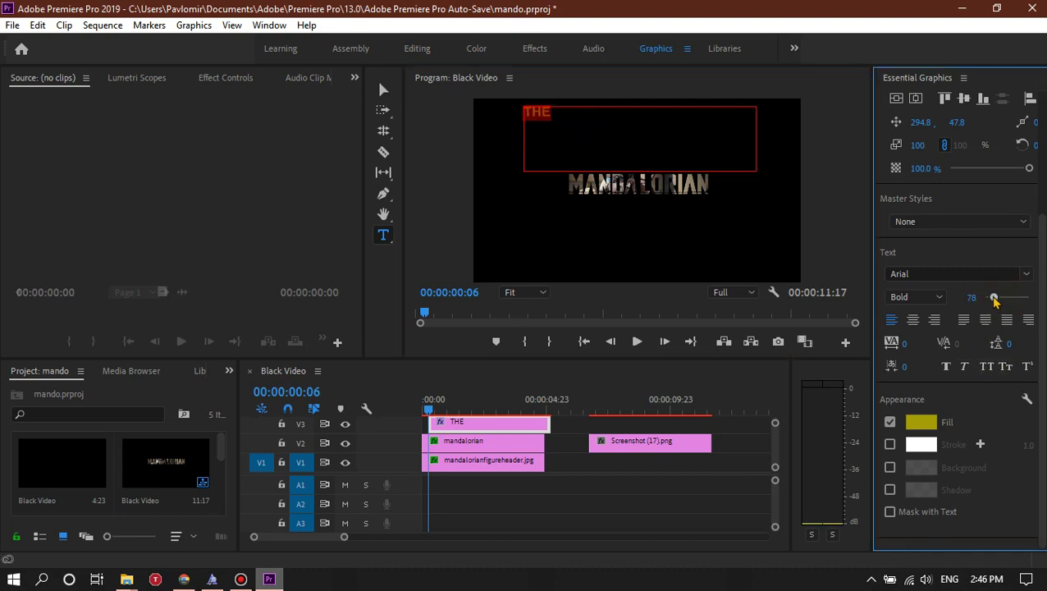
pyautogui.click(384, 90)
pyautogui.moveTo(549, 123)
pyautogui.mouseDown()
pyautogui.moveTo(661, 180)
pyautogui.moveTo(653, 188)
pyautogui.mouseUp()
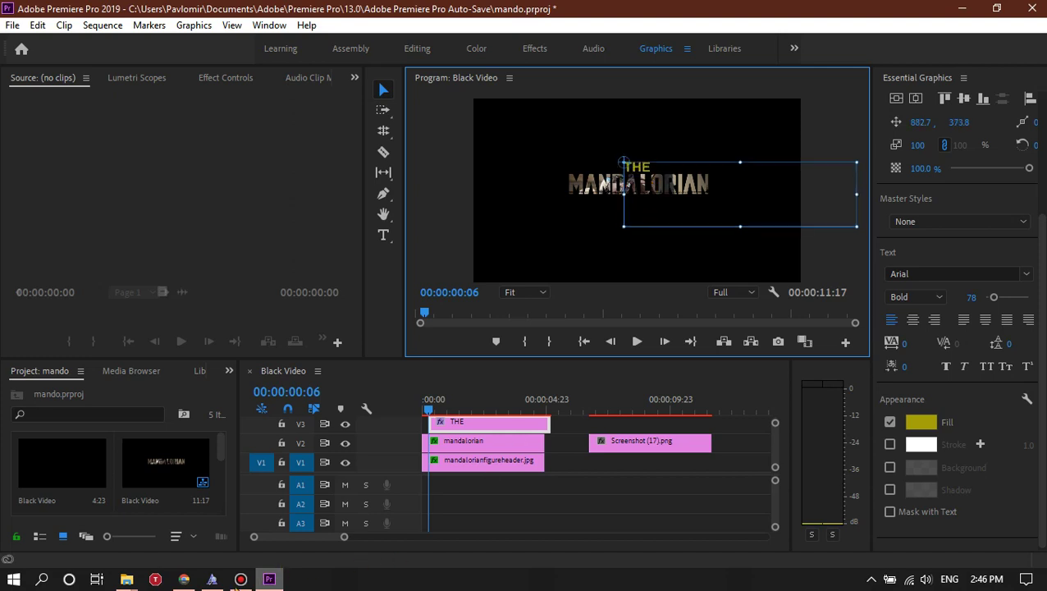
# Preview the title frames and shrink THE from size 78 to 57.
pyautogui.click(639, 408)
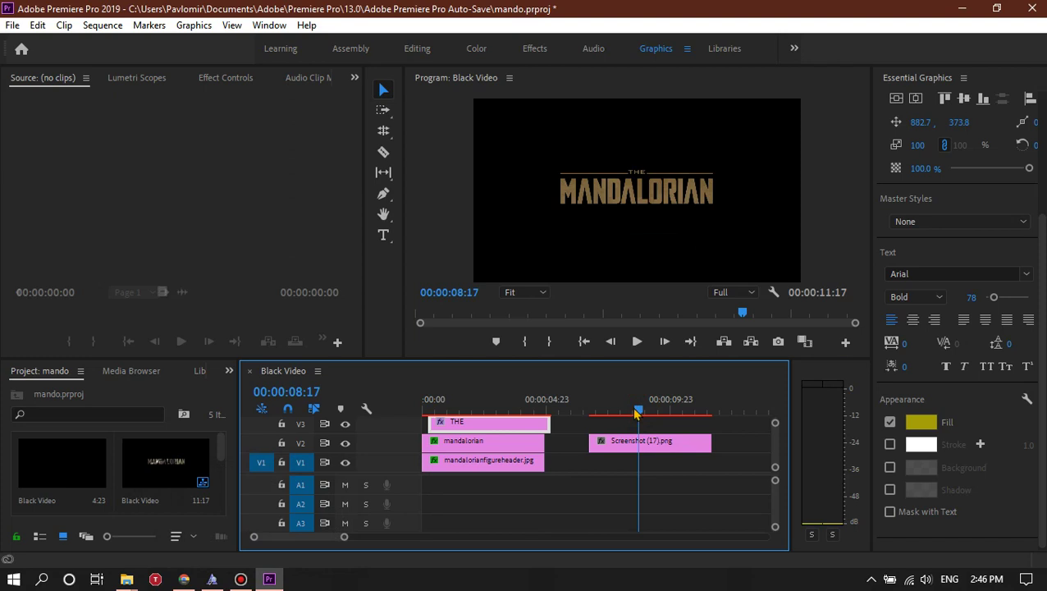
pyautogui.click(474, 407)
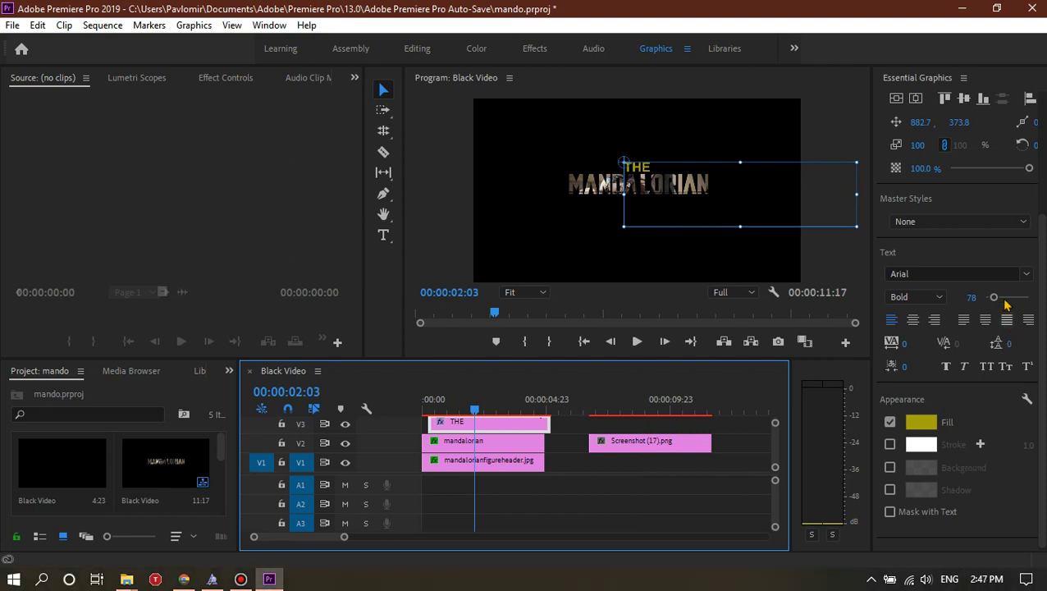
pyautogui.click(382, 236)
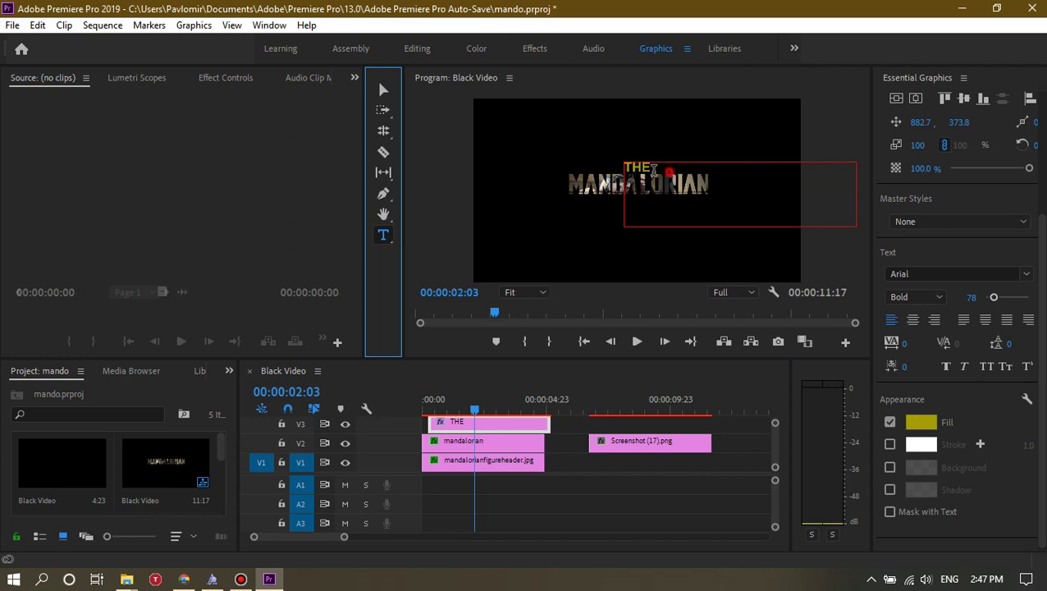
pyautogui.moveTo(653, 168); pyautogui.dragTo(625, 177)
pyautogui.moveTo(993, 297); pyautogui.dragTo(991, 299)
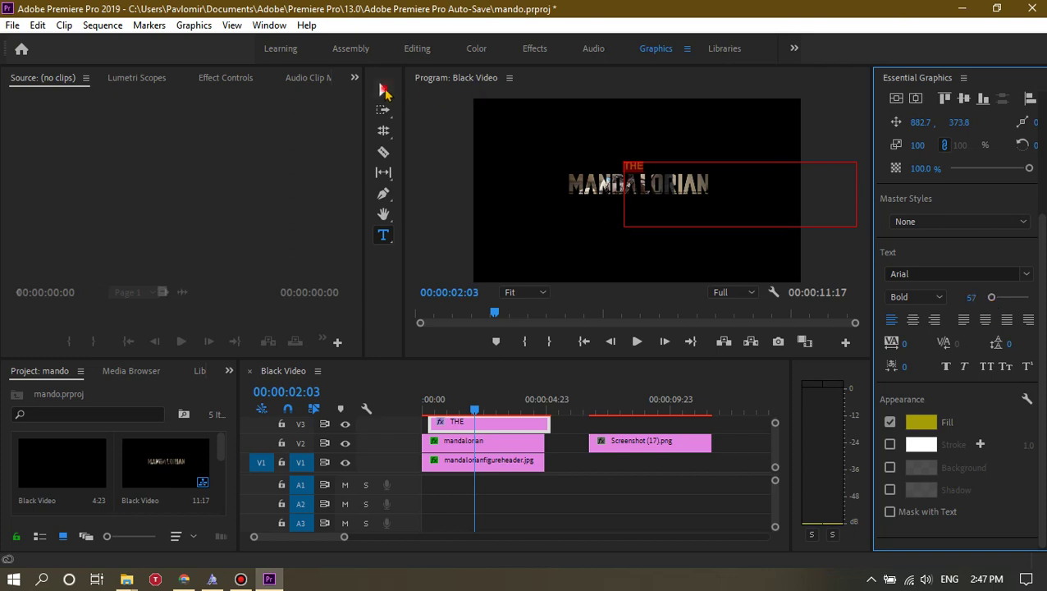
# Nudge the THE text box slightly right and down so it sits neatly above MANDALORIAN.
pyautogui.click(384, 89)
pyautogui.click(672, 205)
pyautogui.moveTo(675, 204); pyautogui.dragTo(678, 208)
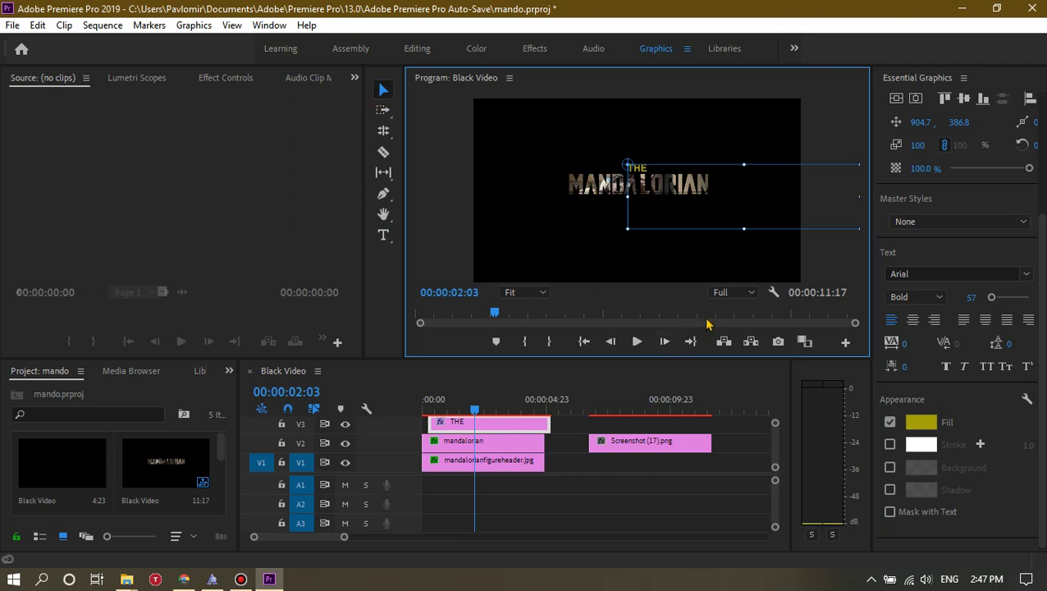
pyautogui.click(604, 303)
# Give THE a pale cream E6E5CD fill and bring the playhead back to the sequence start.
pyautogui.click(920, 421)
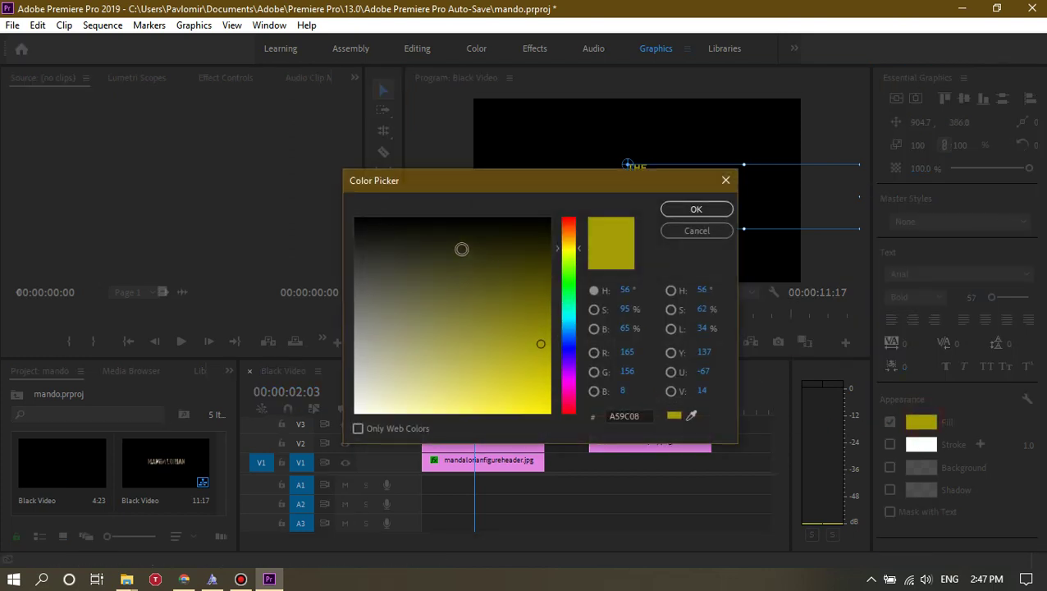
pyautogui.click(375, 396)
pyautogui.click(711, 210)
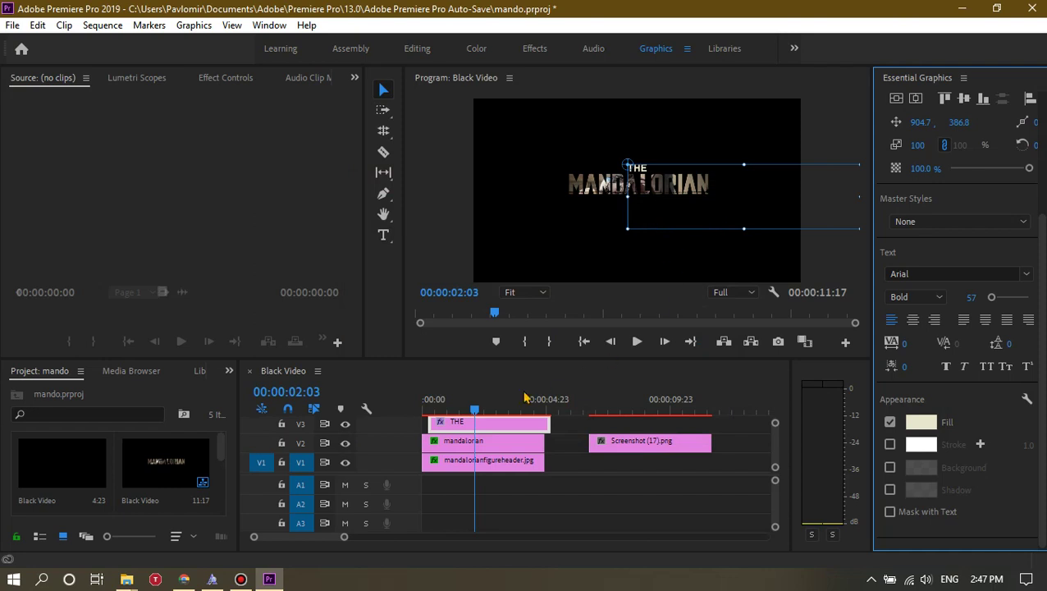
pyautogui.moveTo(475, 410); pyautogui.dragTo(458, 418)
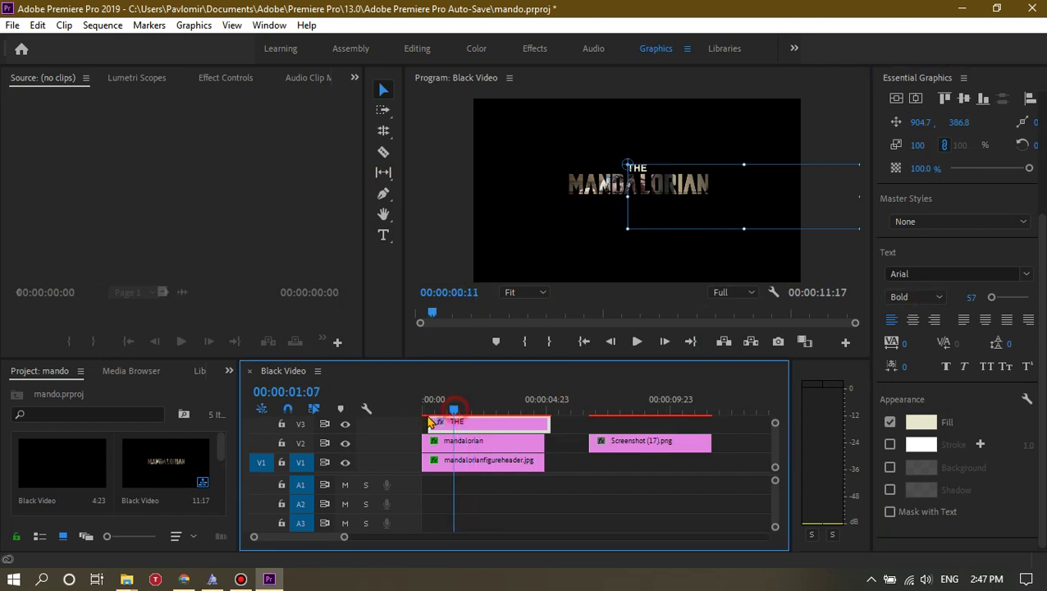
pyautogui.moveTo(455, 410)
pyautogui.mouseDown()
pyautogui.moveTo(422, 412)
pyautogui.moveTo(442, 430)
pyautogui.mouseUp()
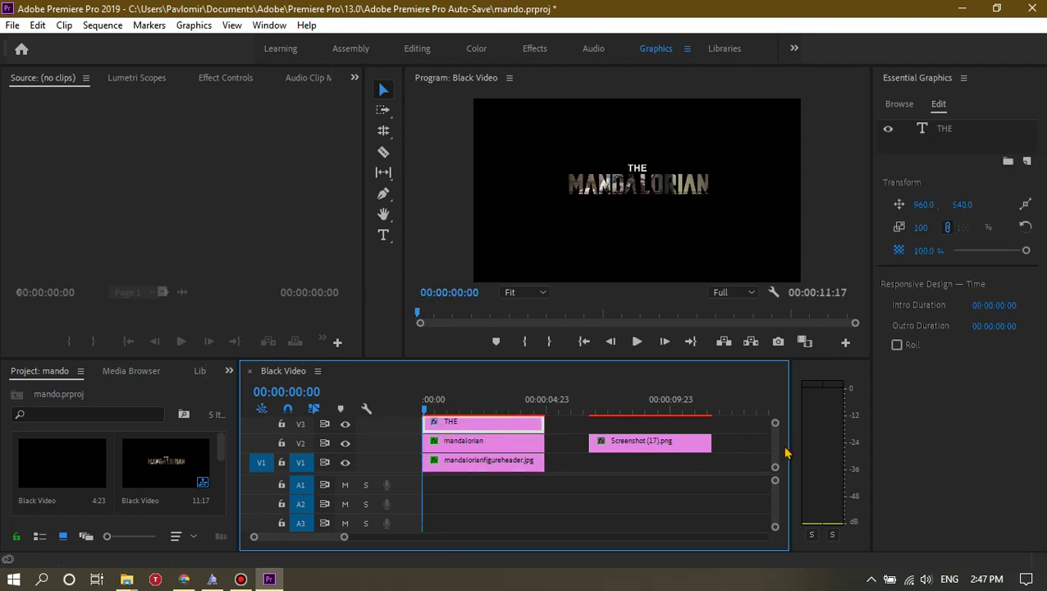
pyautogui.moveTo(774, 450); pyautogui.dragTo(775, 444)
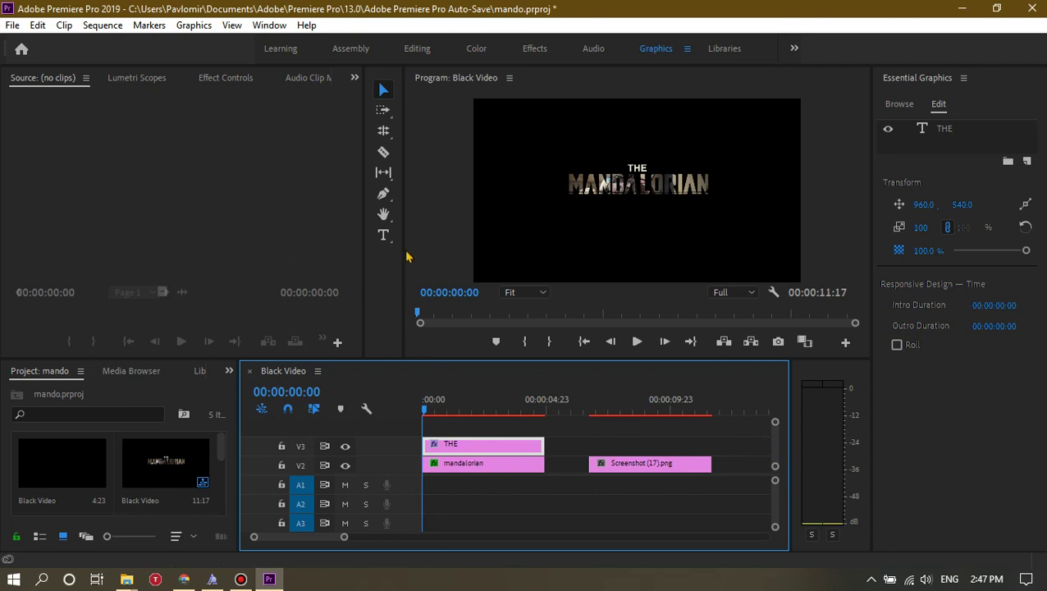
# Create a text line of underscores (______) and position it to the left of THE.
pyautogui.click(383, 235)
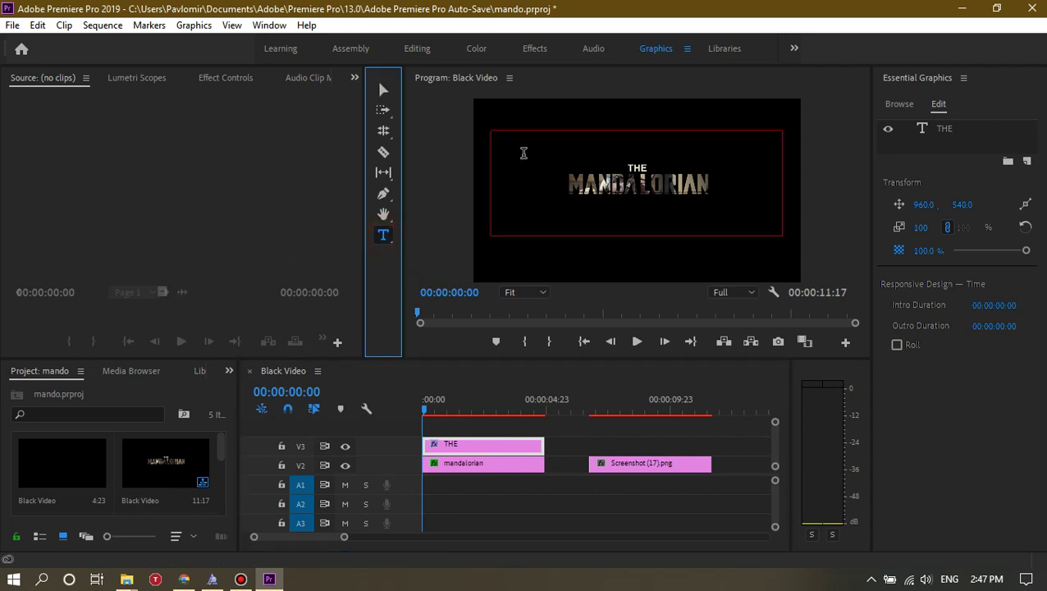
pyautogui.moveTo(513, 116)
pyautogui.mouseDown()
pyautogui.moveTo(620, 159)
pyautogui.moveTo(628, 179)
pyautogui.mouseUp()
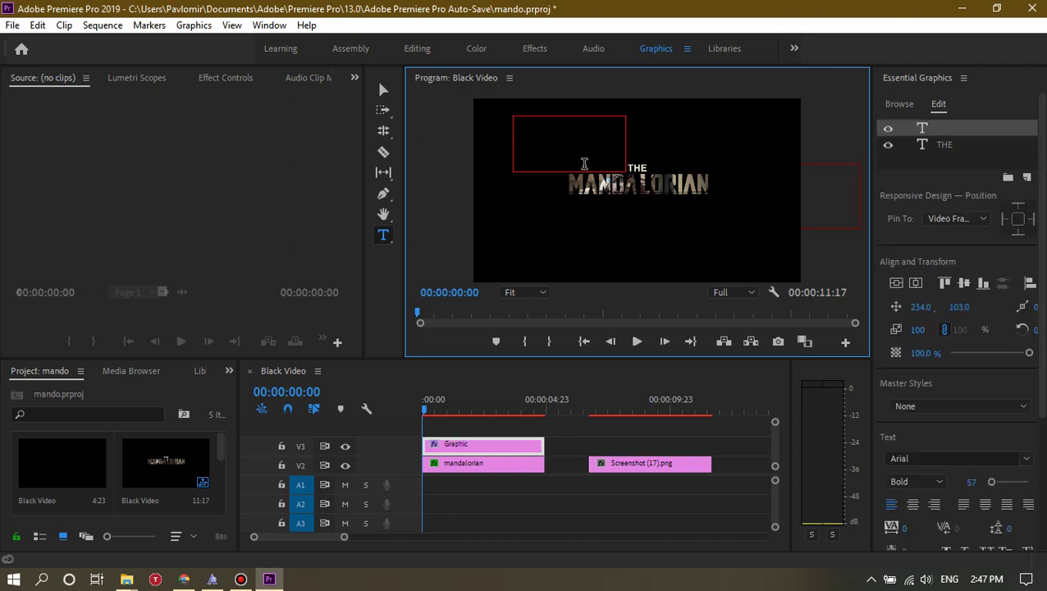
pyautogui.click(581, 160)
pyautogui.write('______')
pyautogui.click(384, 88)
pyautogui.moveTo(568, 143); pyautogui.dragTo(629, 194)
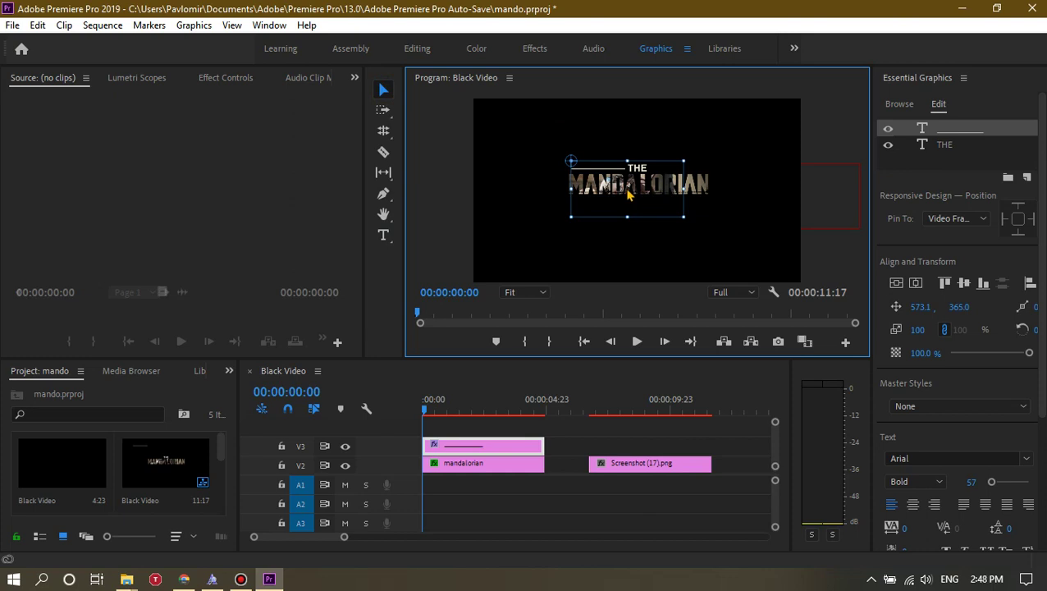
# Copy the underscore line layer and paste it as a second line layer.
pyautogui.rightClick(952, 129)
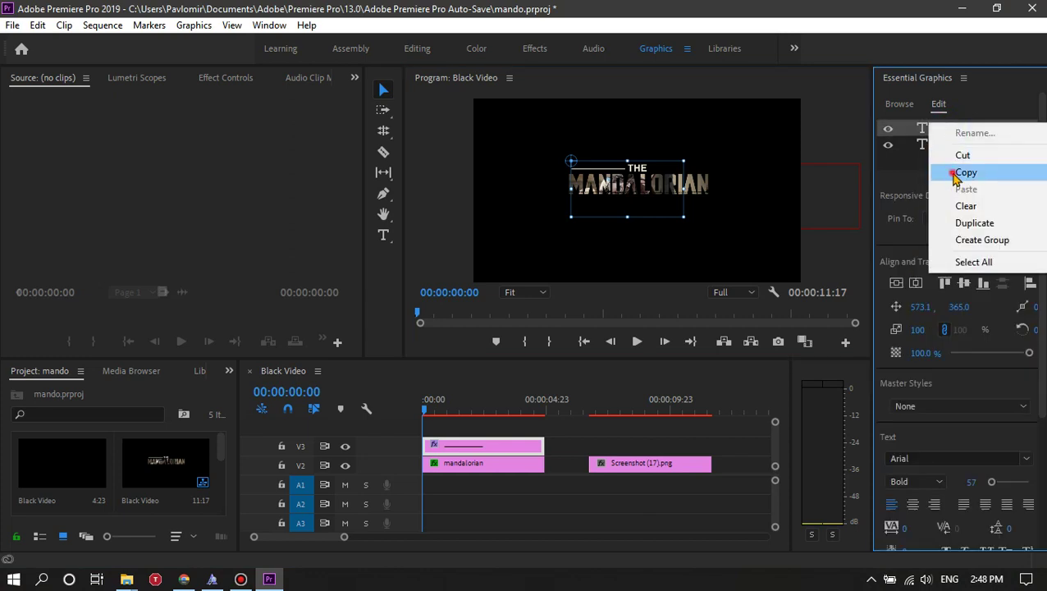
pyautogui.click(945, 173)
pyautogui.rightClick(918, 162)
pyautogui.click(925, 233)
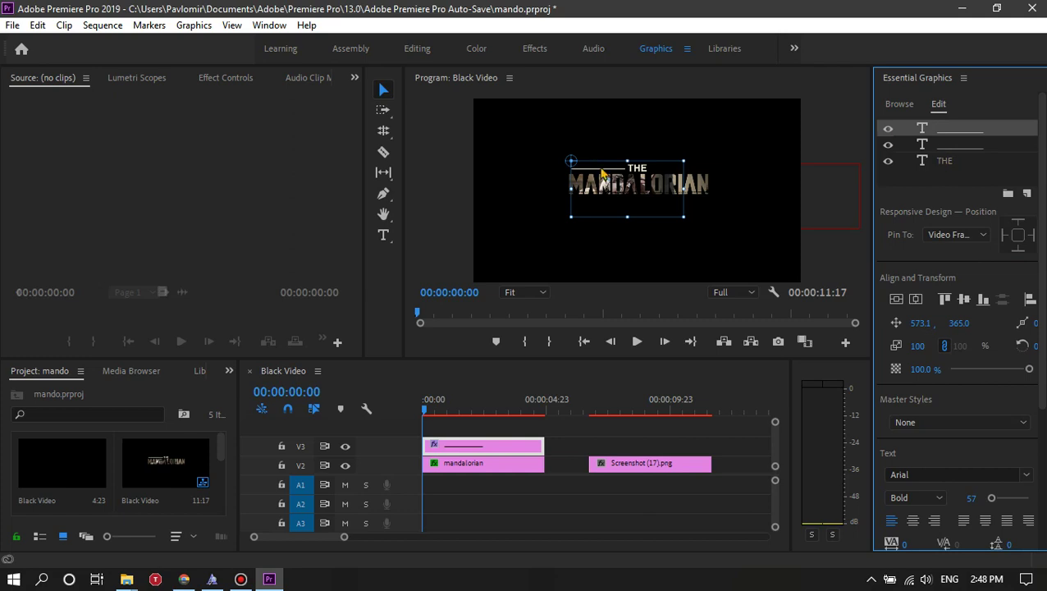
# Move the pasted underscore line to the right of THE and widen its text box slightly.
pyautogui.moveTo(601, 185)
pyautogui.mouseDown()
pyautogui.moveTo(693, 180)
pyautogui.moveTo(681, 187)
pyautogui.mouseUp()
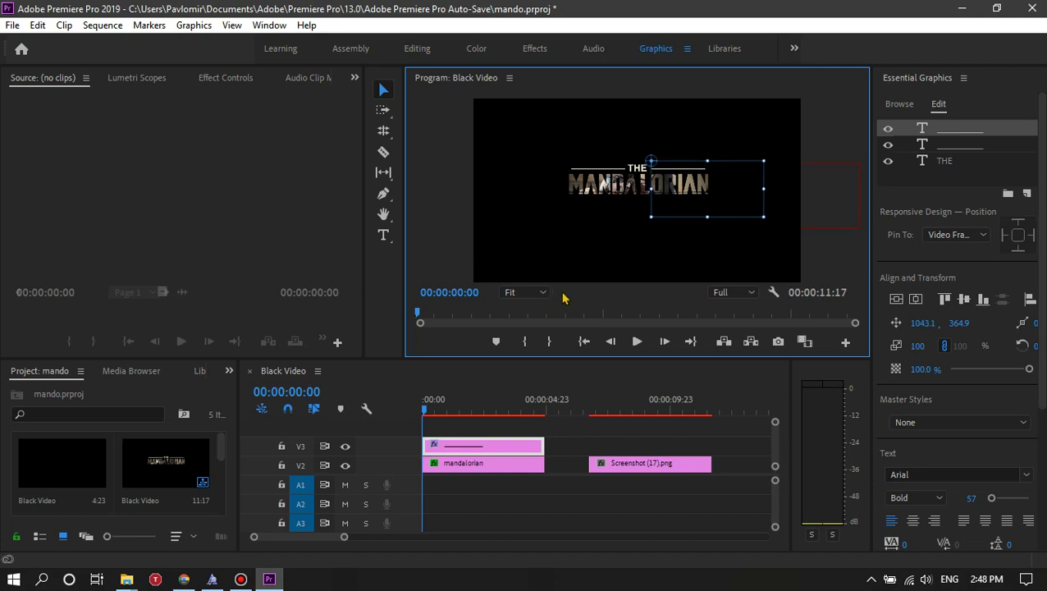
pyautogui.click(608, 410)
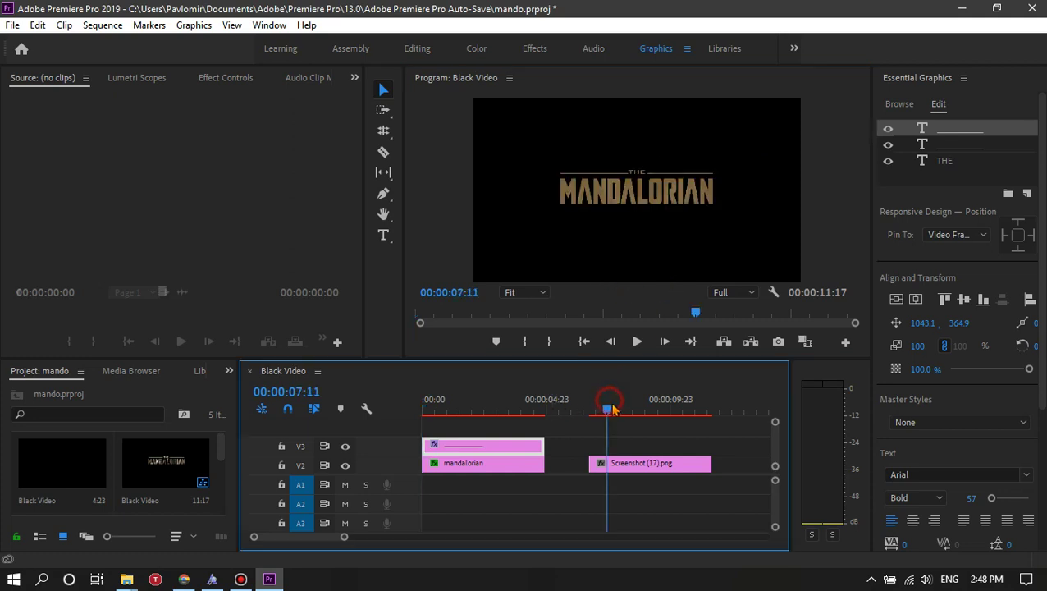
pyautogui.moveTo(468, 411); pyautogui.dragTo(439, 410)
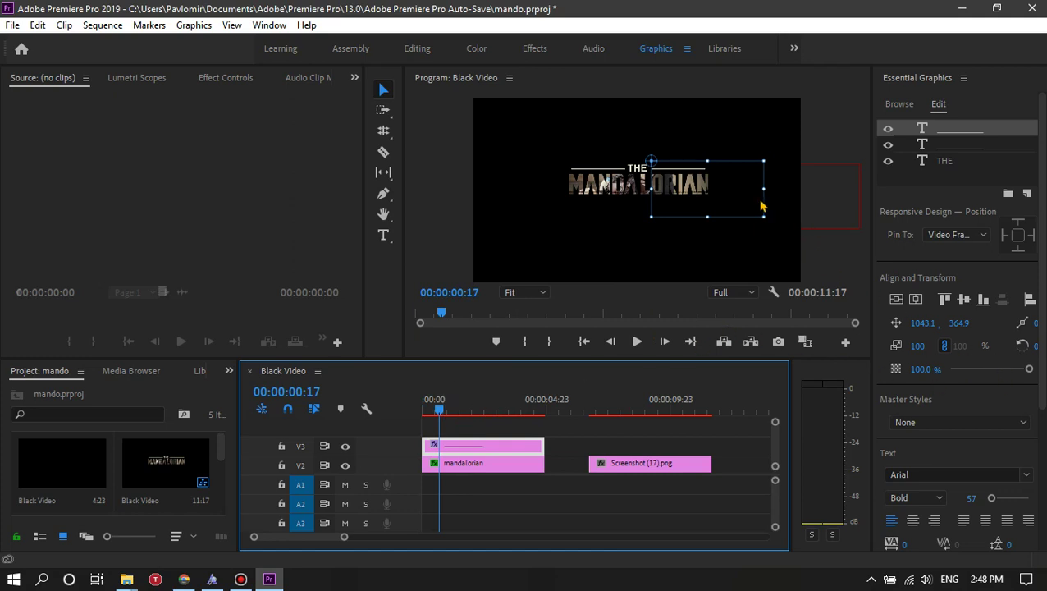
pyautogui.moveTo(764, 188); pyautogui.dragTo(770, 187)
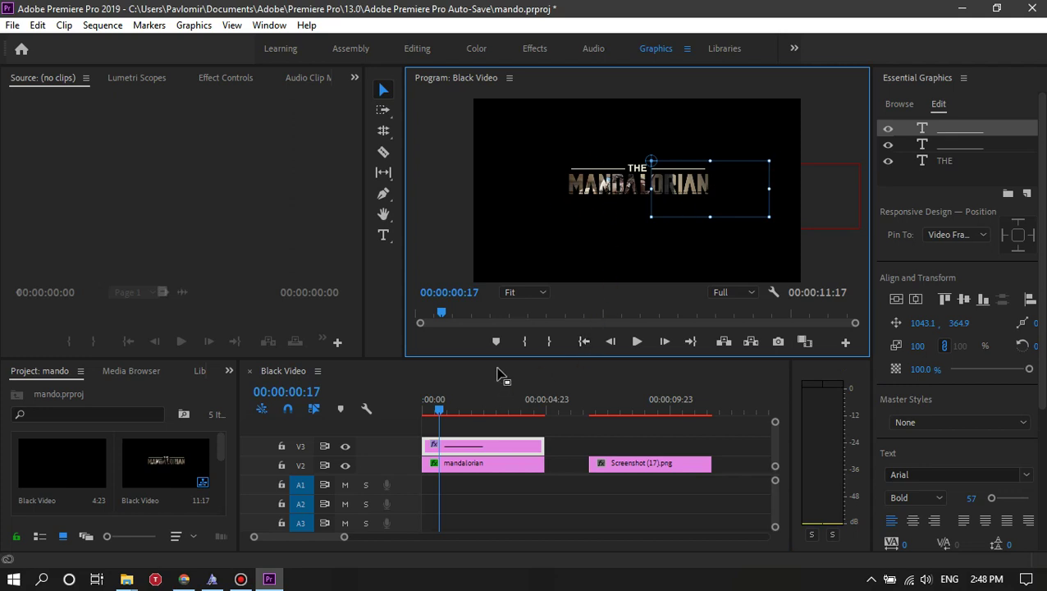
pyautogui.click(561, 435)
# Nest the V1–V3 title, matte and image clips into a single Nested Sequence 02 clip.
pyautogui.moveTo(555, 474); pyautogui.dragTo(427, 484)
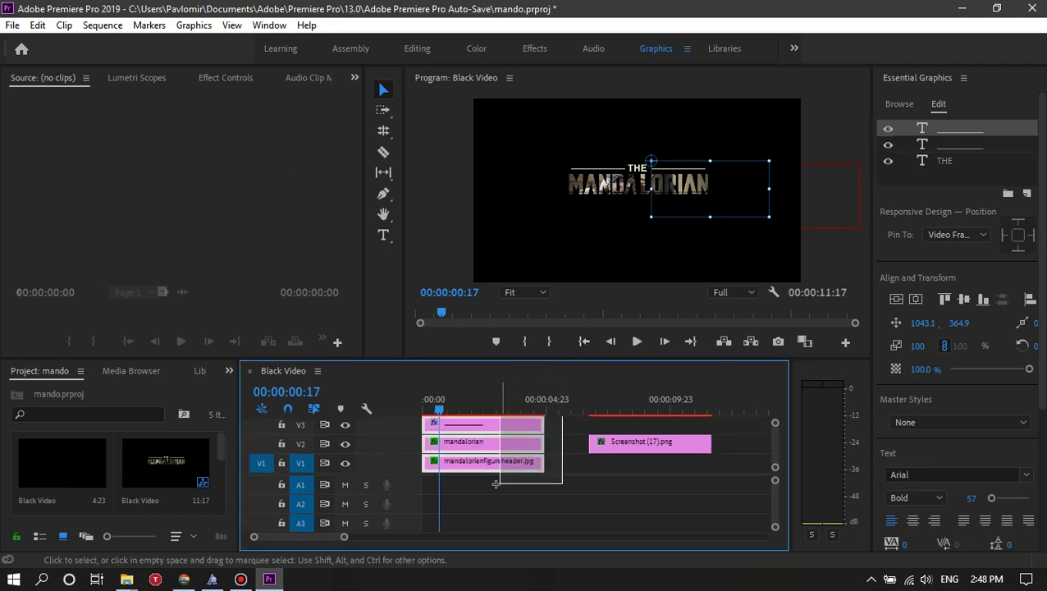
pyautogui.rightClick(468, 460)
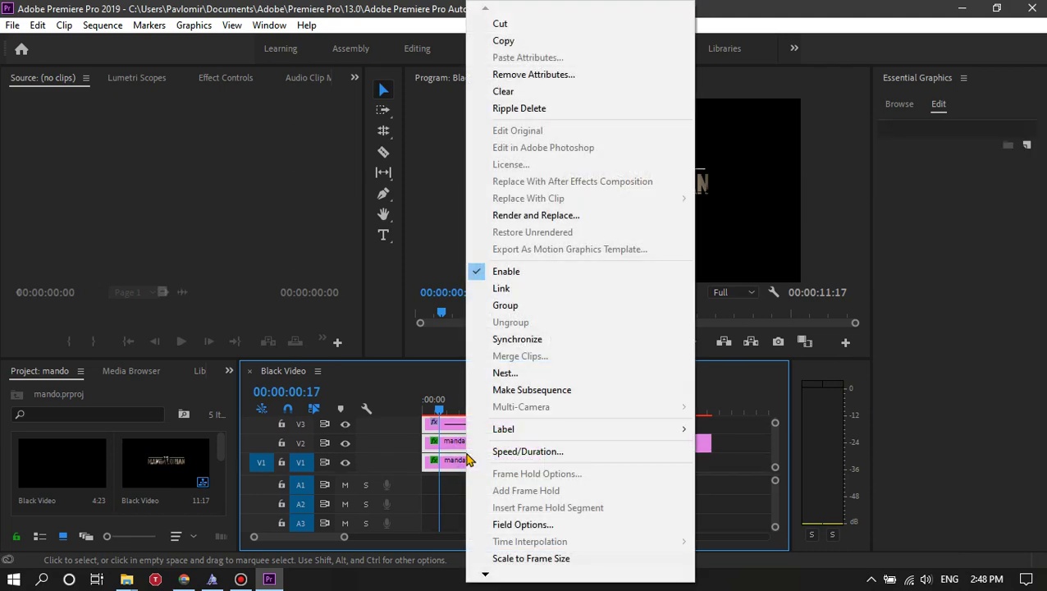
pyautogui.click(528, 373)
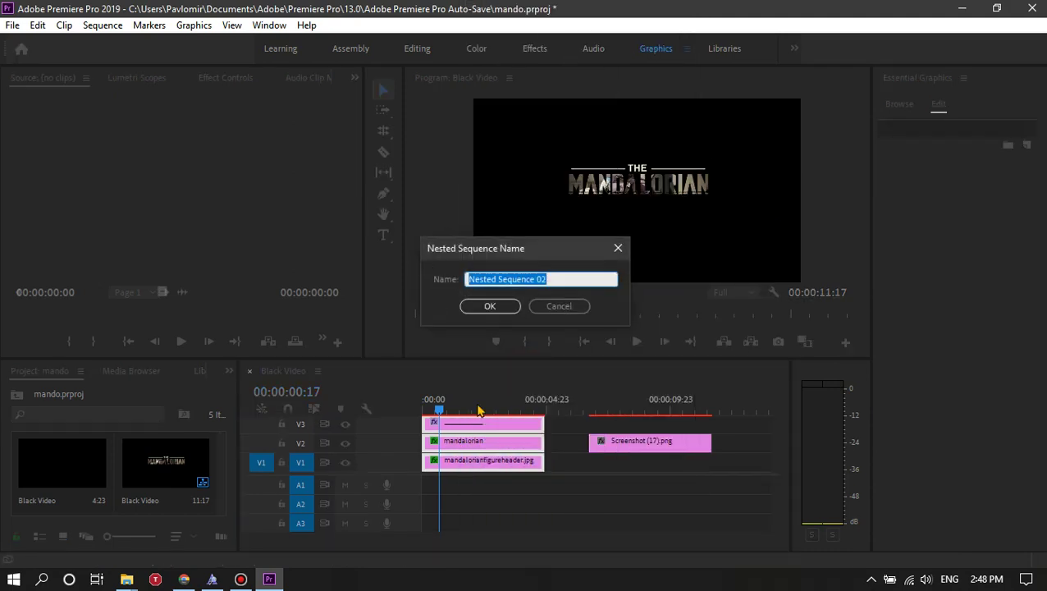
pyautogui.click(495, 305)
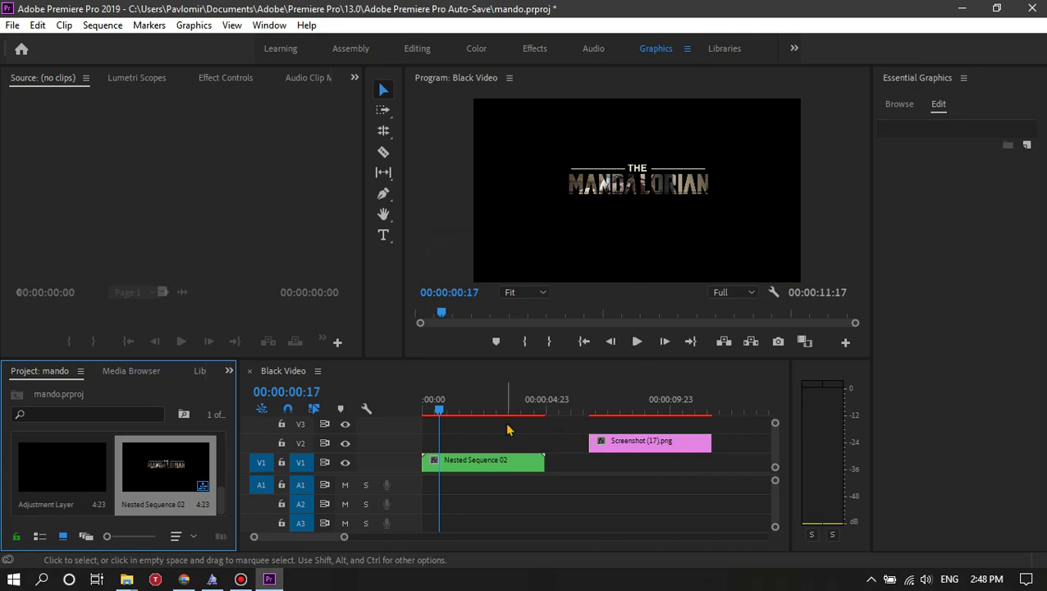
pyautogui.moveTo(436, 410); pyautogui.dragTo(414, 416)
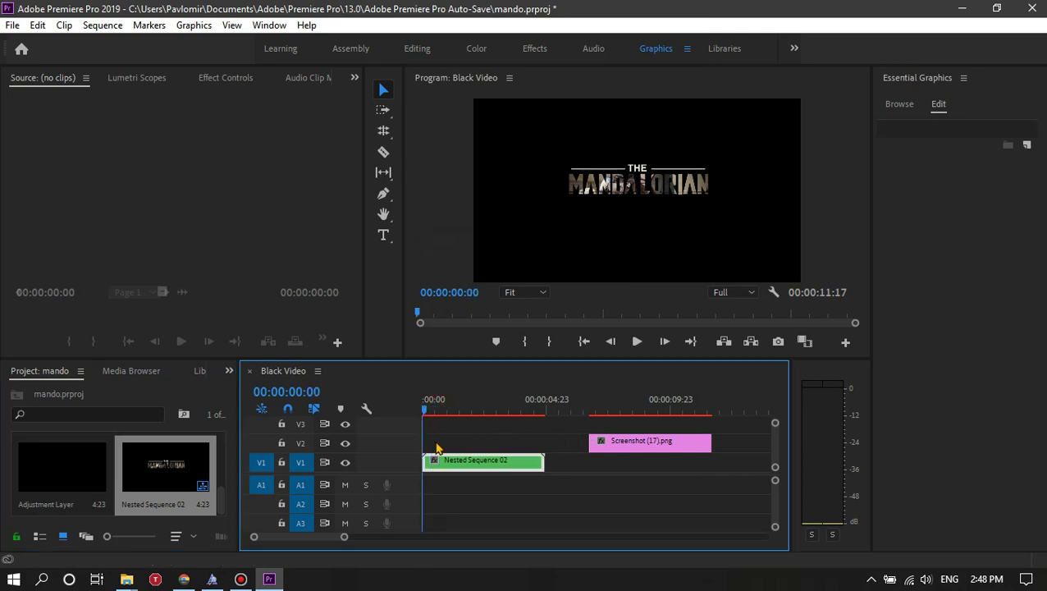
# Switch Premiere Pro to the Editing workspace layout.
pyautogui.click(261, 31)
pyautogui.moveTo(437, 38)
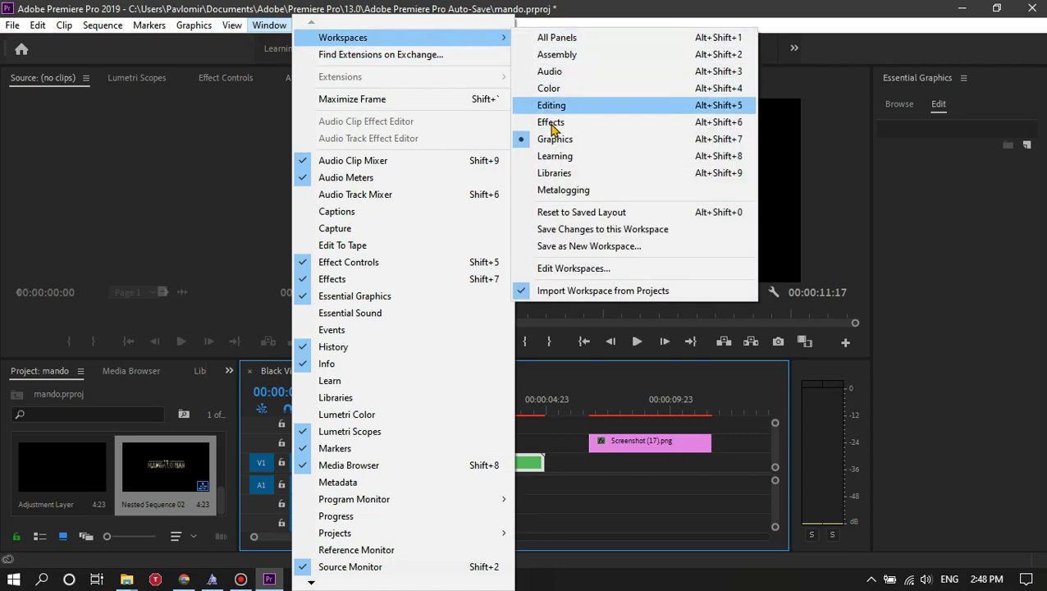
pyautogui.click(553, 131)
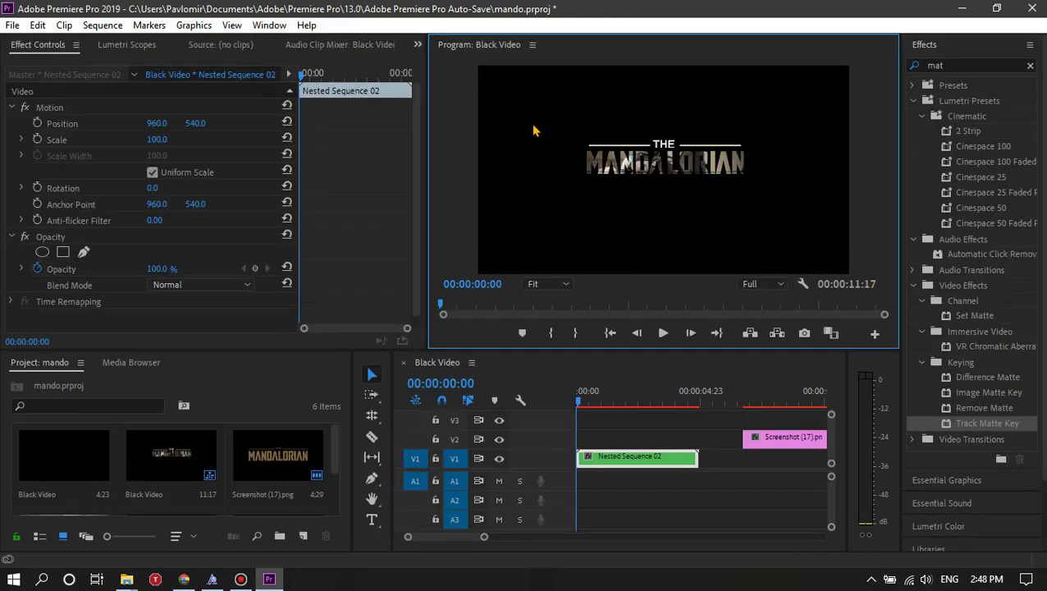
# Keyframe the nested clip's Scale from 100 at 0:00 to 190 at 00:00:02:14.
pyautogui.click(37, 140)
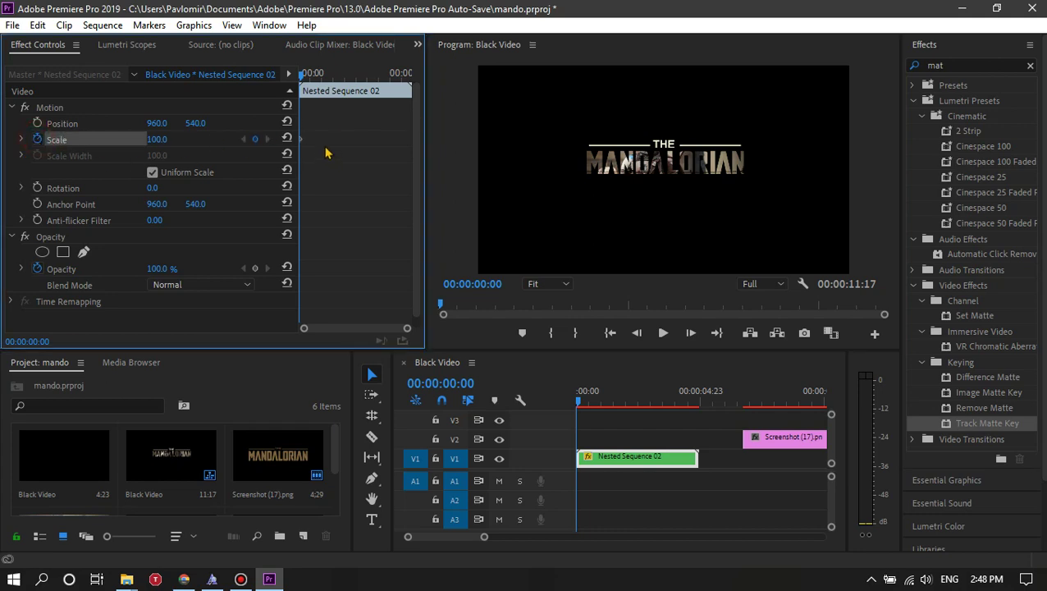
pyautogui.click(579, 403)
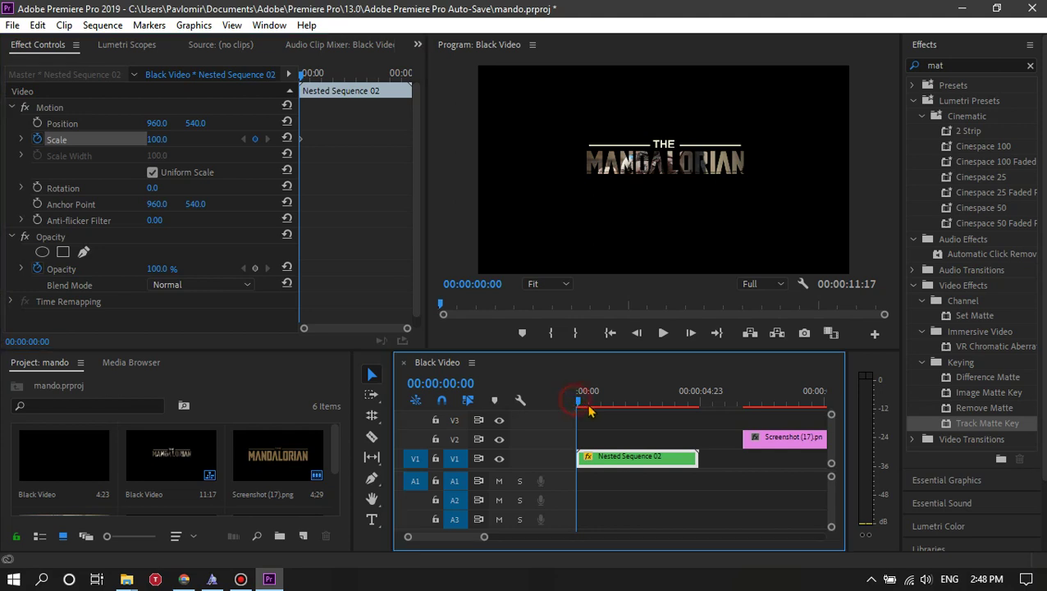
pyautogui.moveTo(579, 403)
pyautogui.mouseDown()
pyautogui.moveTo(638, 403)
pyautogui.moveTo(640, 418)
pyautogui.mouseUp()
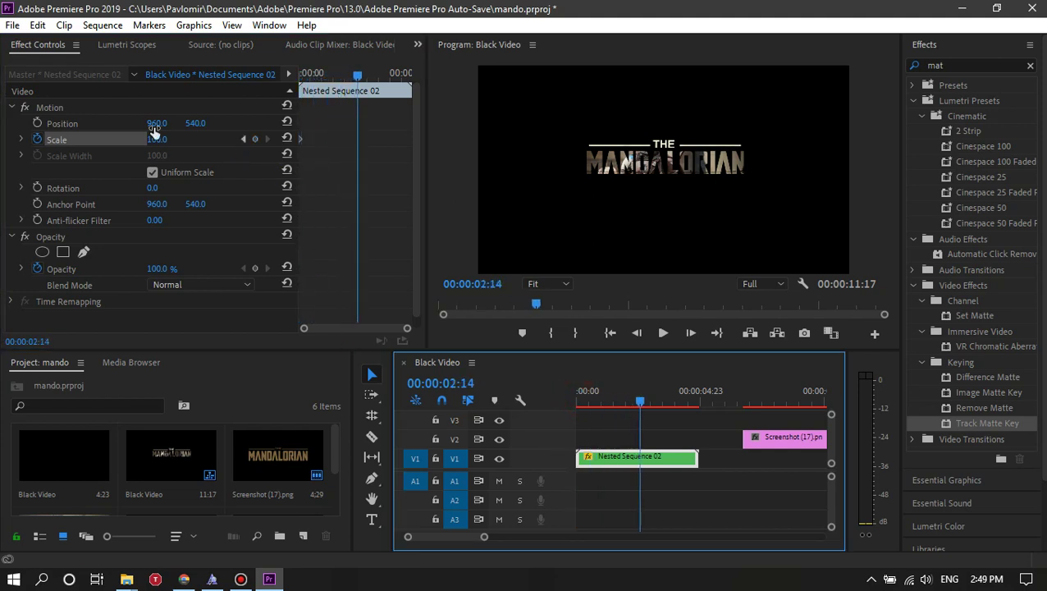
pyautogui.moveTo(155, 142); pyautogui.dragTo(229, 142)
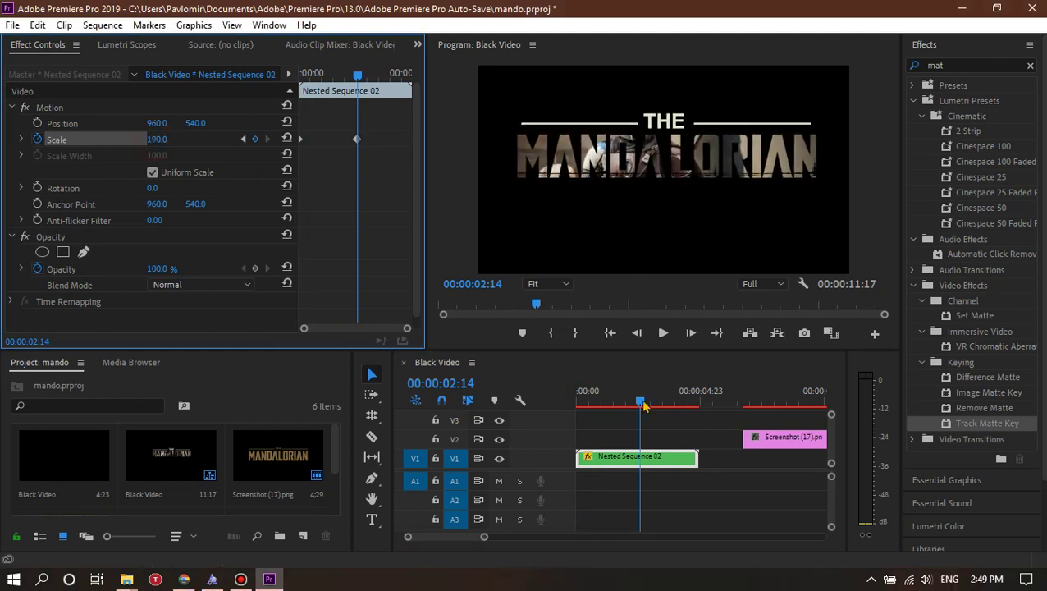
pyautogui.moveTo(641, 402); pyautogui.dragTo(579, 433)
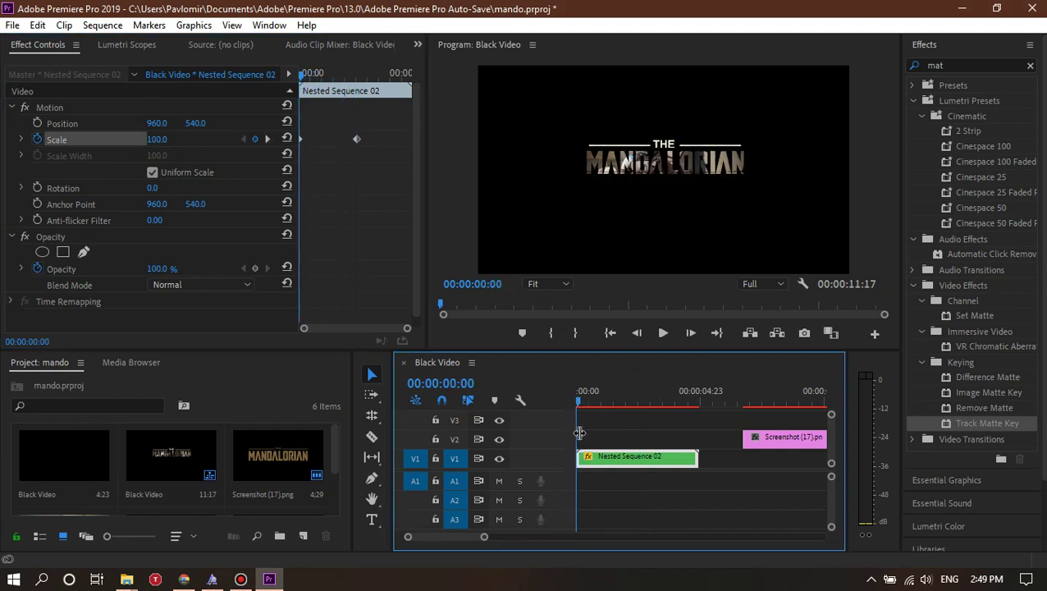
pyautogui.click(663, 334)
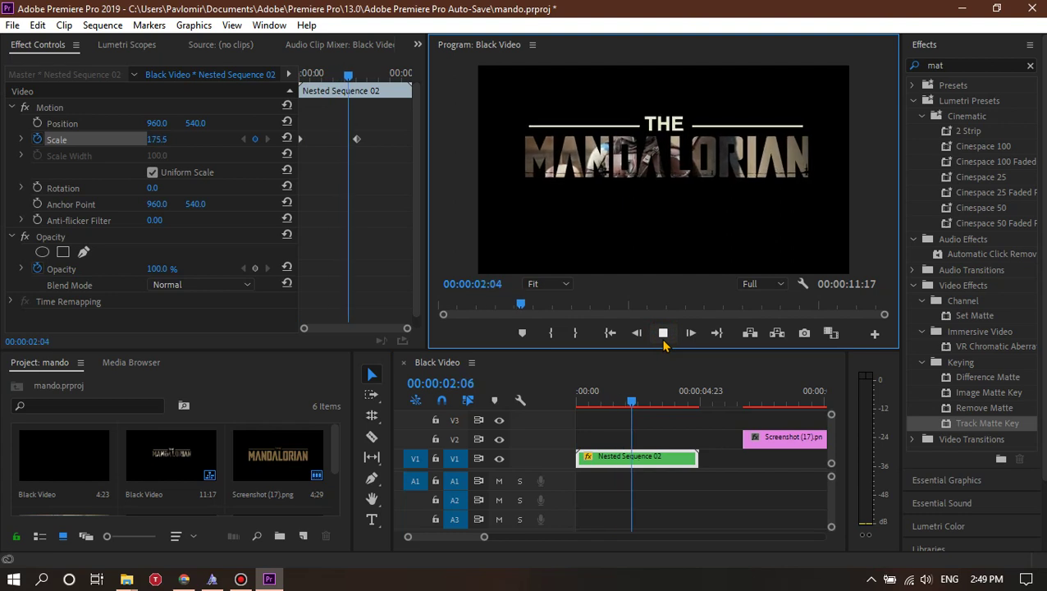
pyautogui.press('Home')
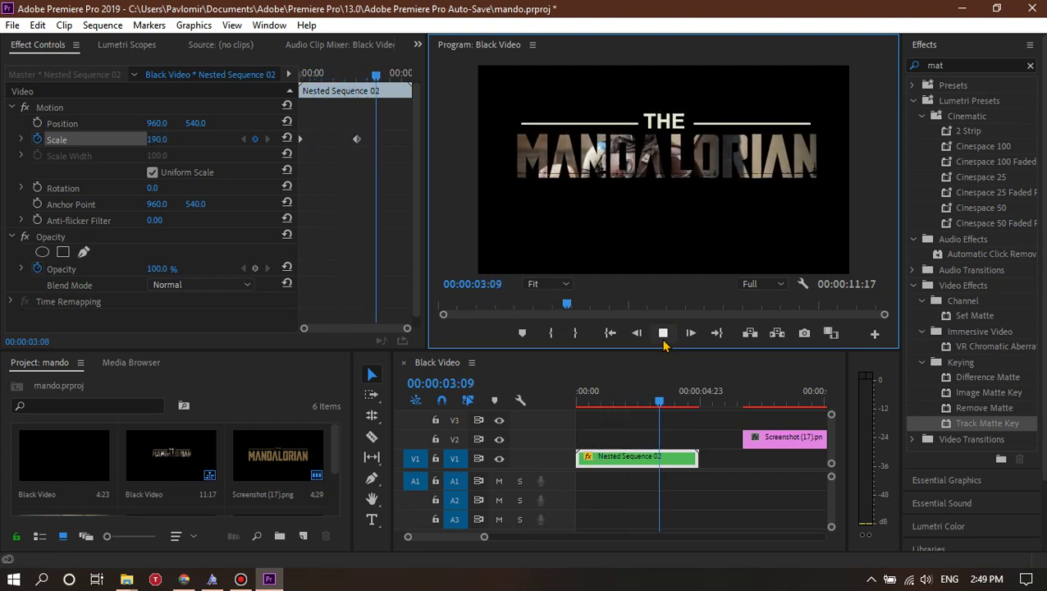
pyautogui.click(663, 343)
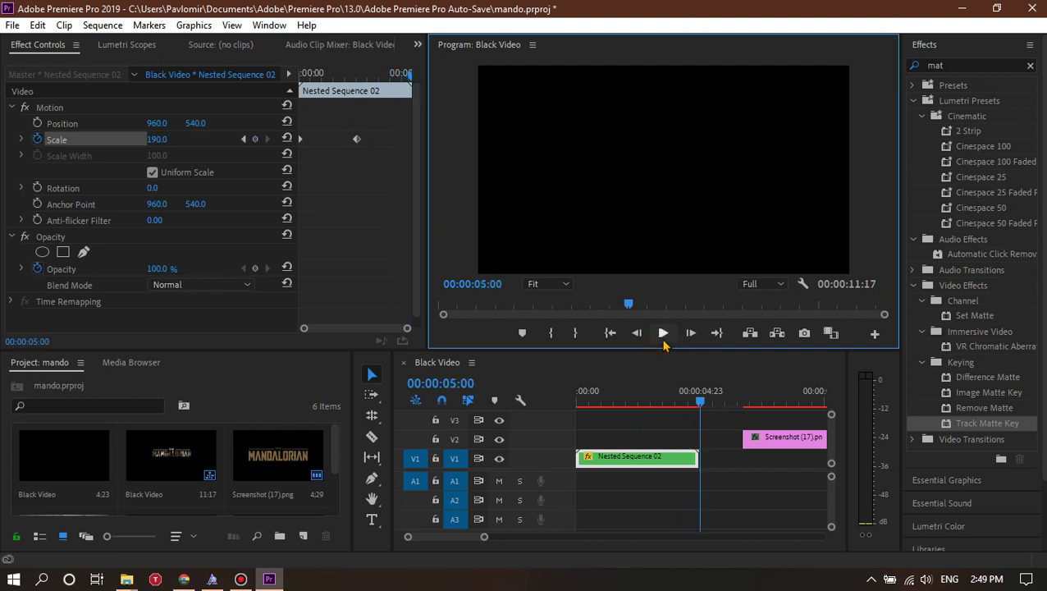